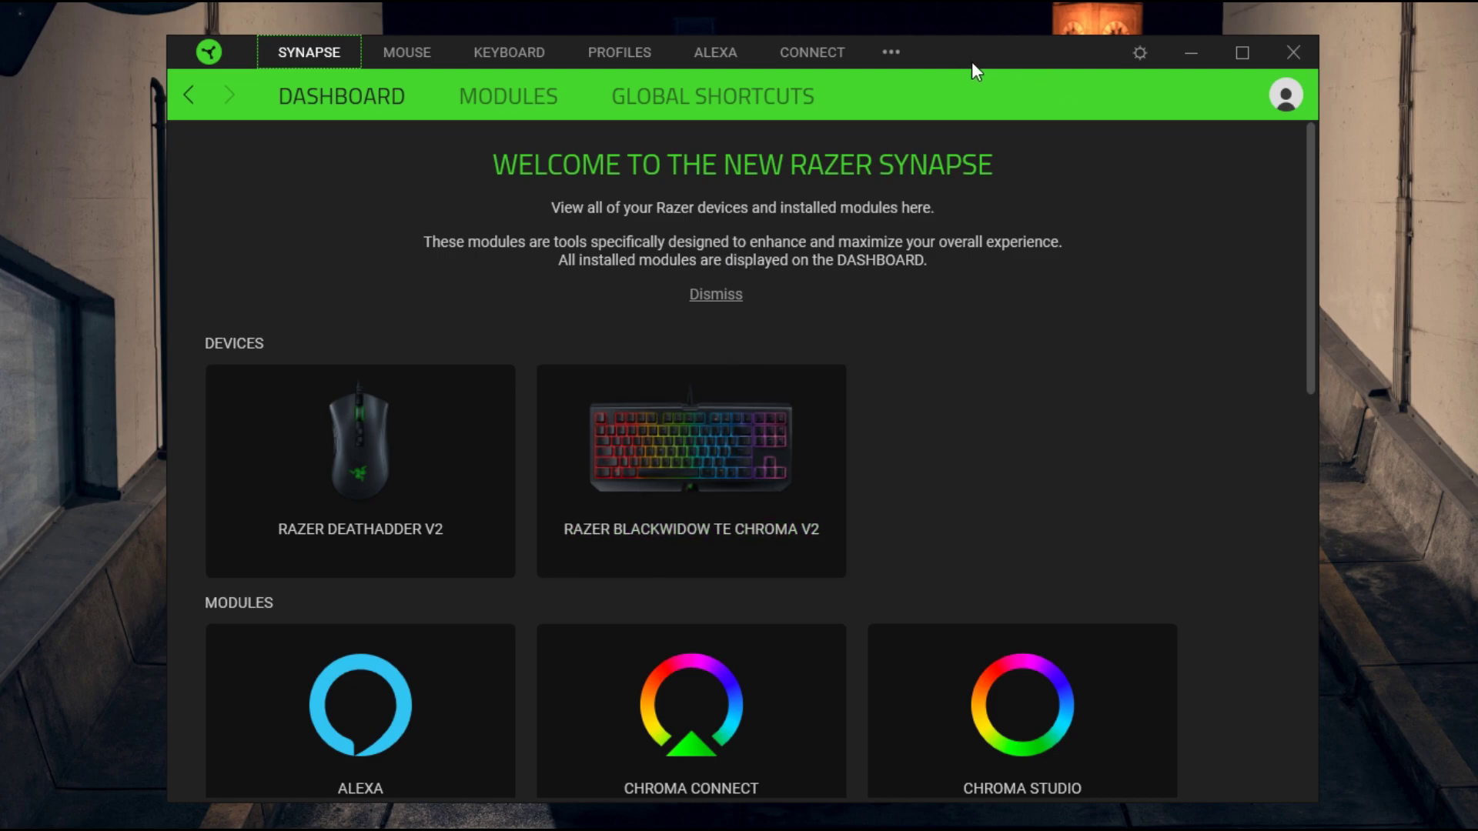
Bring up the Macro library from Synapse's extra-modules menu
{"action": "left_click_drag", "start_coordinate": [971, 61], "coordinate": [949, 86]}
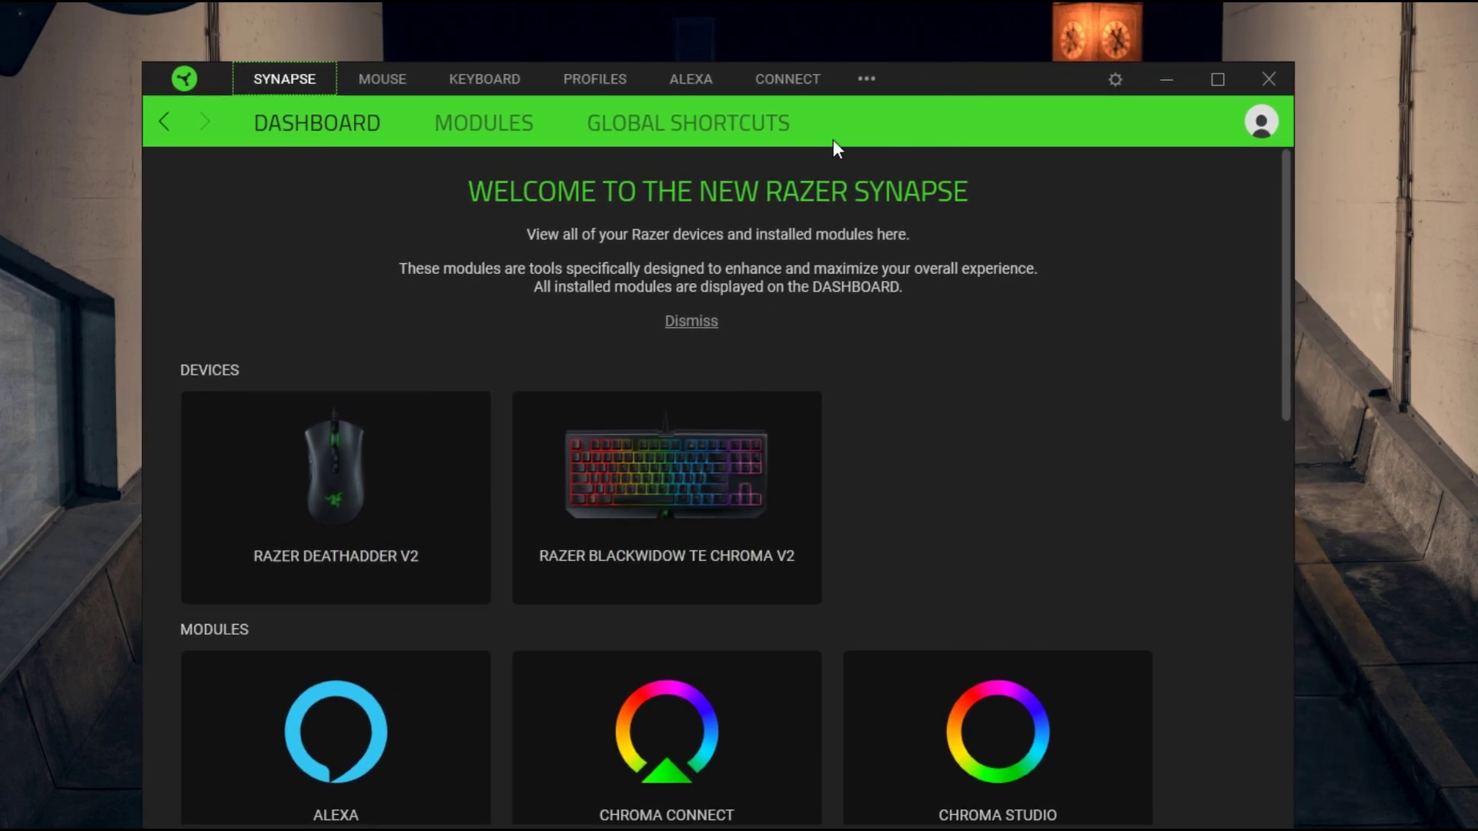
{"action": "left_click", "coordinate": [864, 79]}
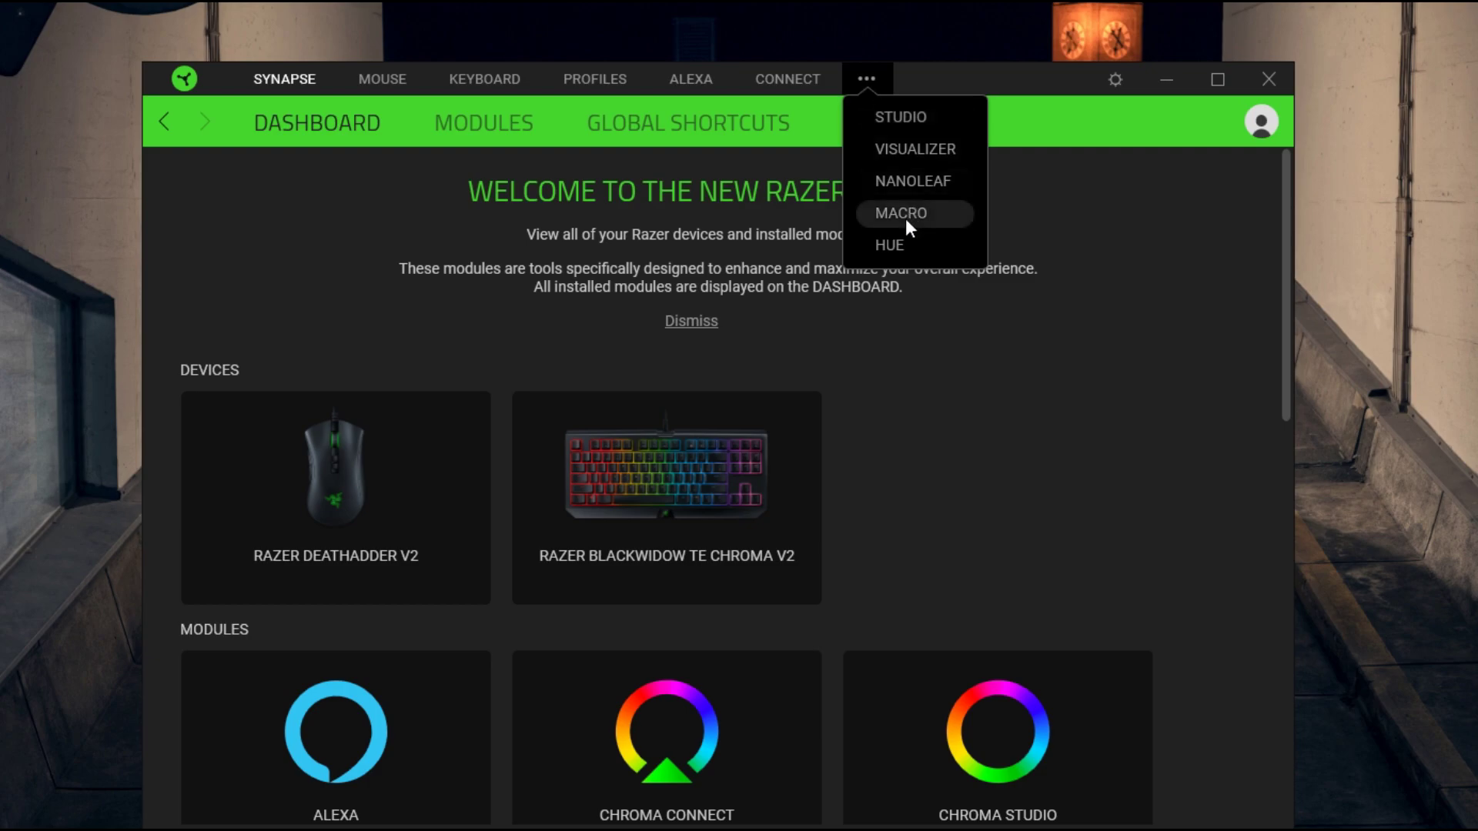
{"action": "left_click", "coordinate": [905, 215]}
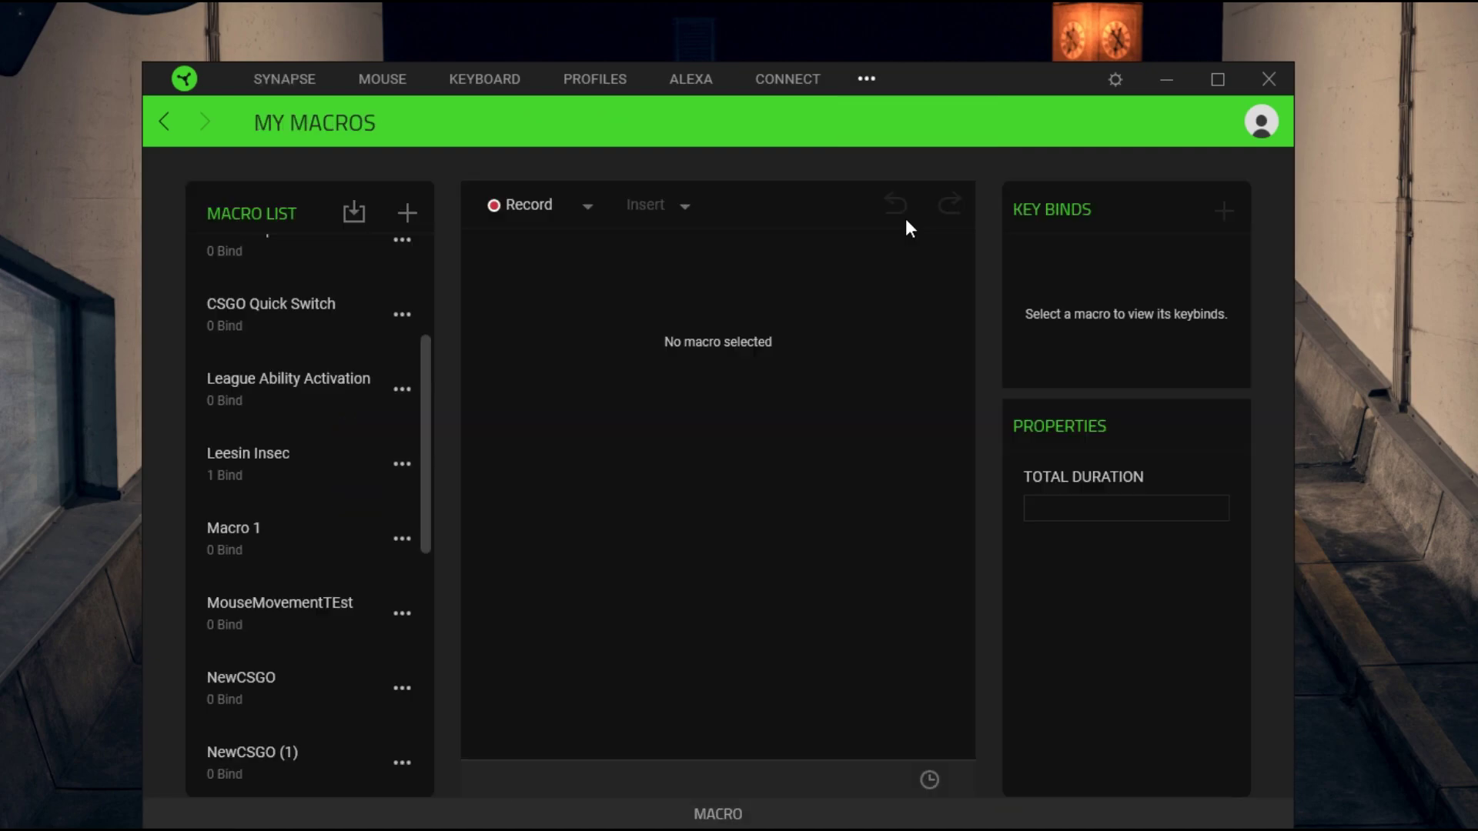
Select Leesin Insec in the Macro List and inspect its press-3 and release-W steps
{"action": "left_click", "coordinate": [324, 450]}
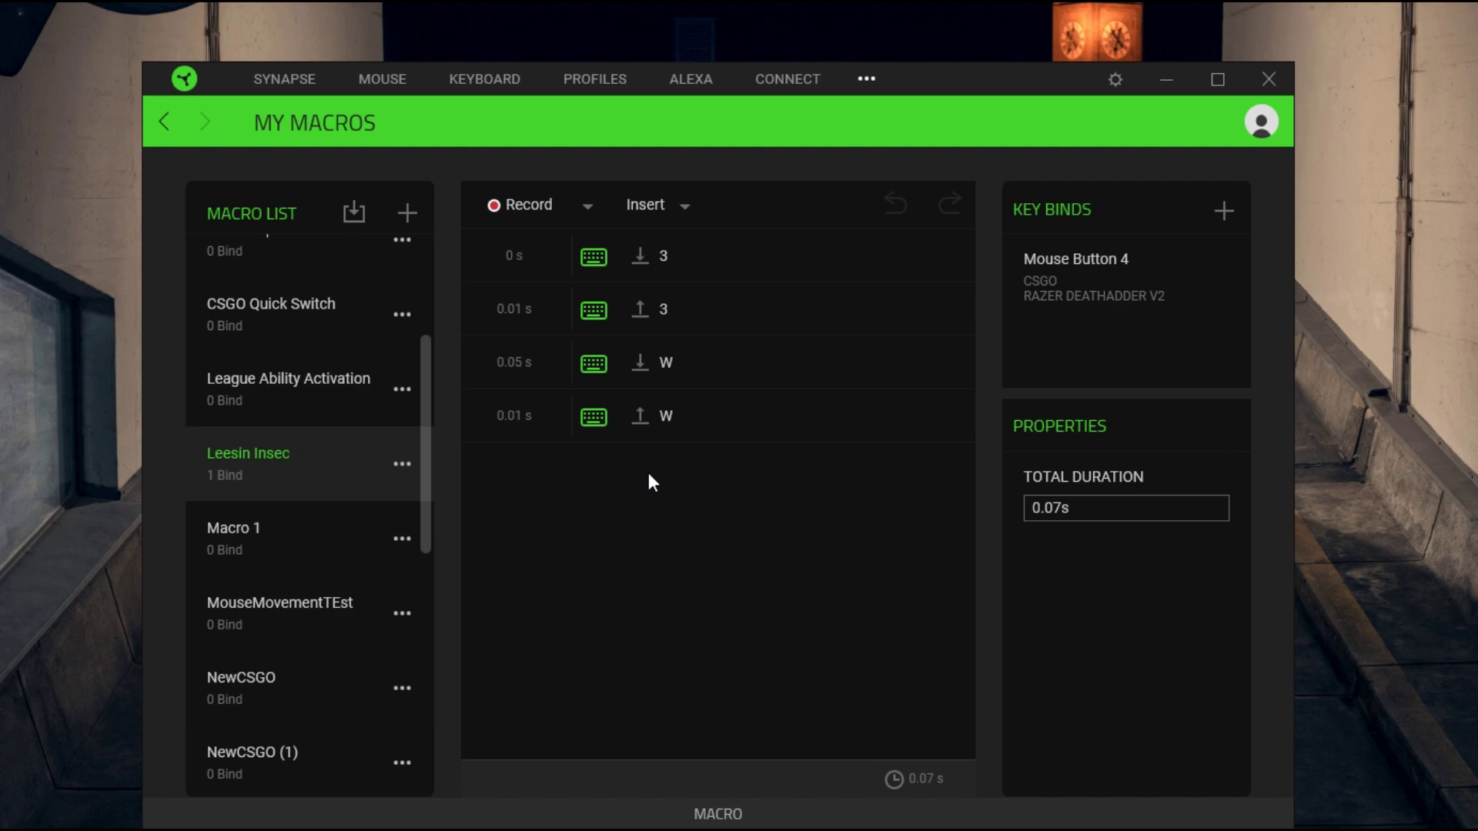
{"action": "left_click", "coordinate": [660, 417]}
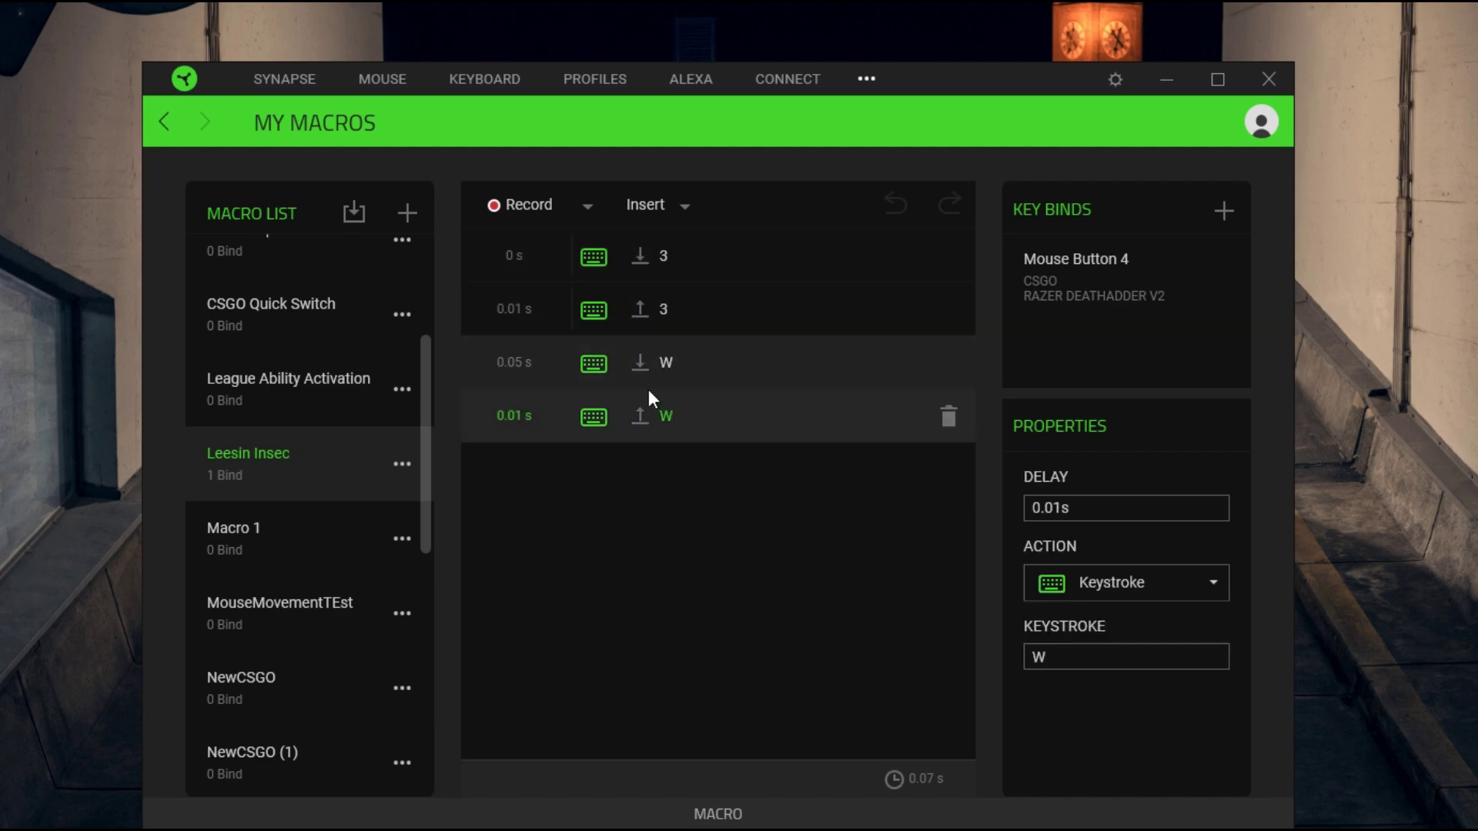
{"action": "mouse_move", "coordinate": [663, 308]}
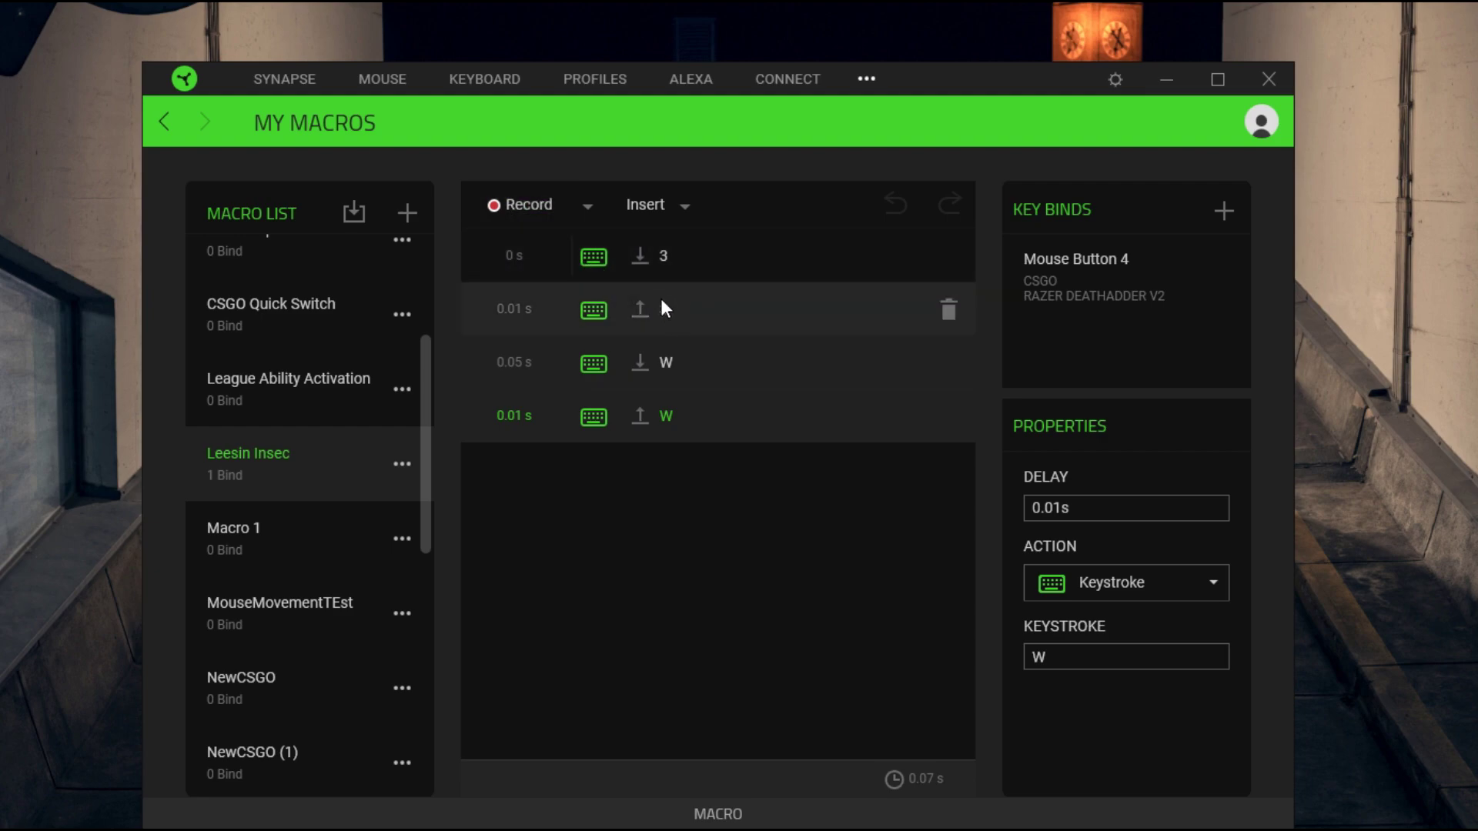
{"action": "left_click", "coordinate": [685, 277]}
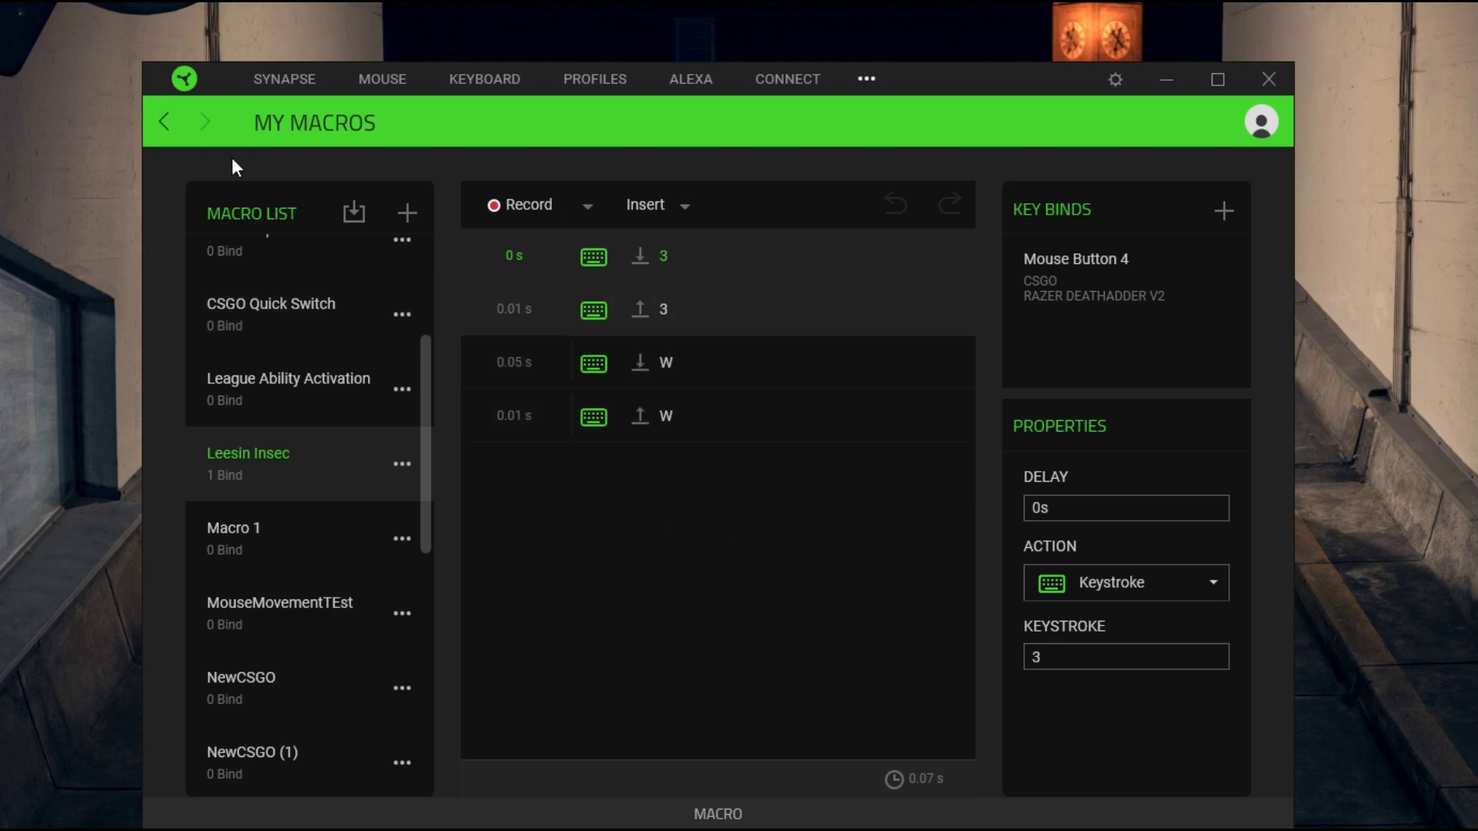
Import the Leesin Insec macro file from the Desktop and view the new Leesin Insec (1) copy
{"action": "left_click", "coordinate": [355, 213]}
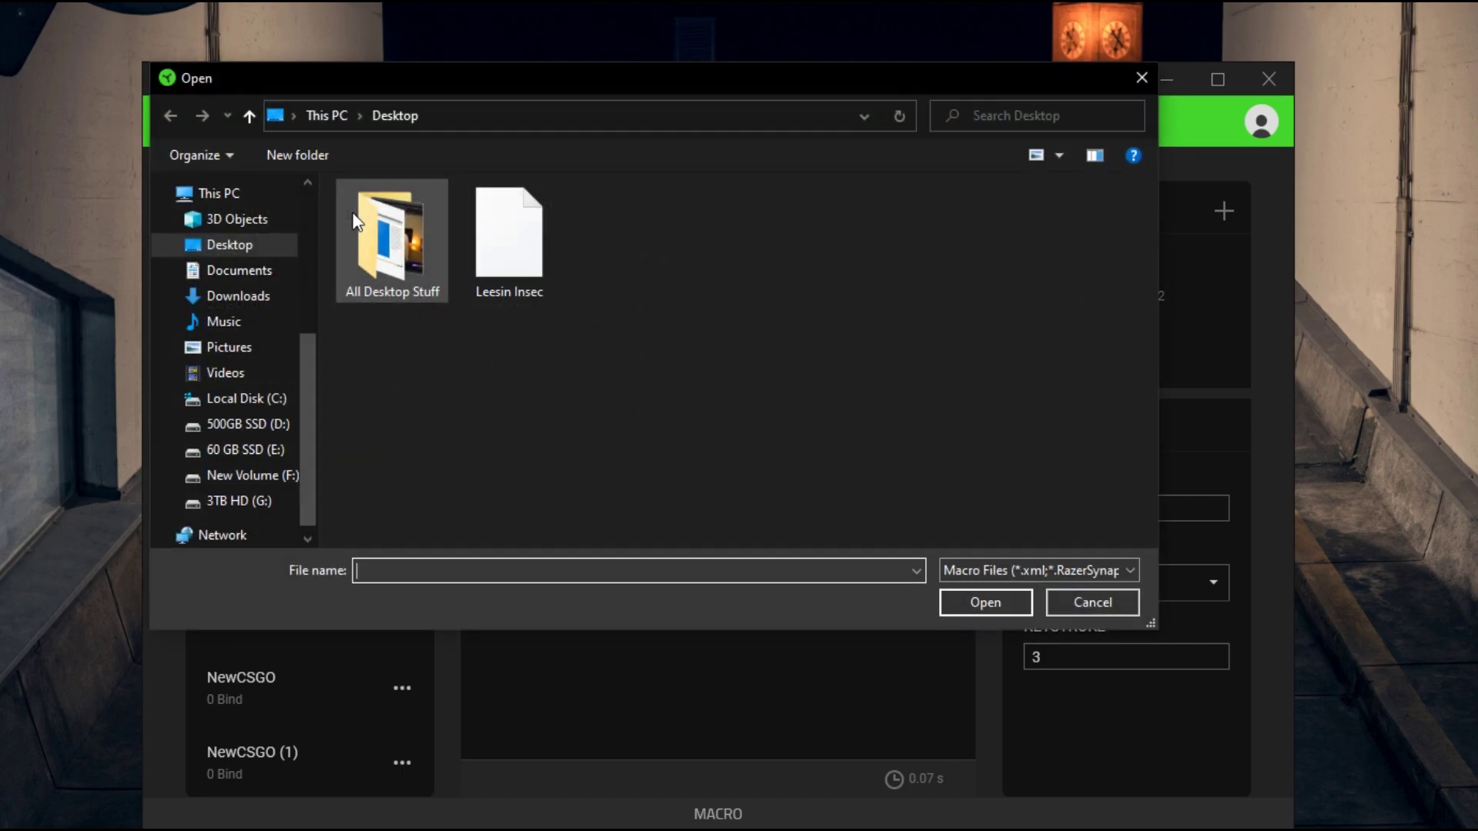
{"action": "left_click", "coordinate": [518, 255]}
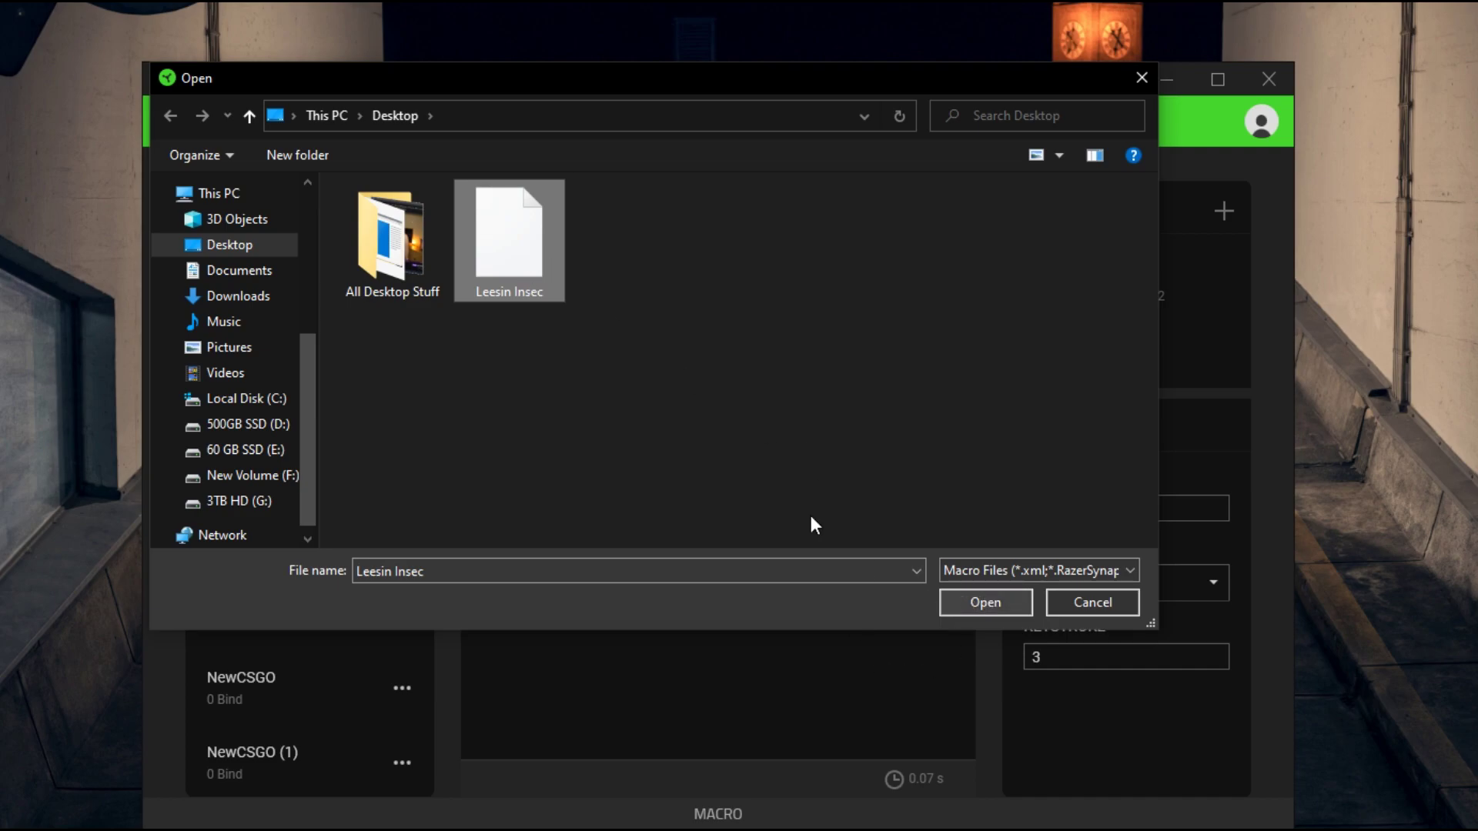
{"action": "left_click", "coordinate": [992, 606]}
{"action": "left_click", "coordinate": [292, 543]}
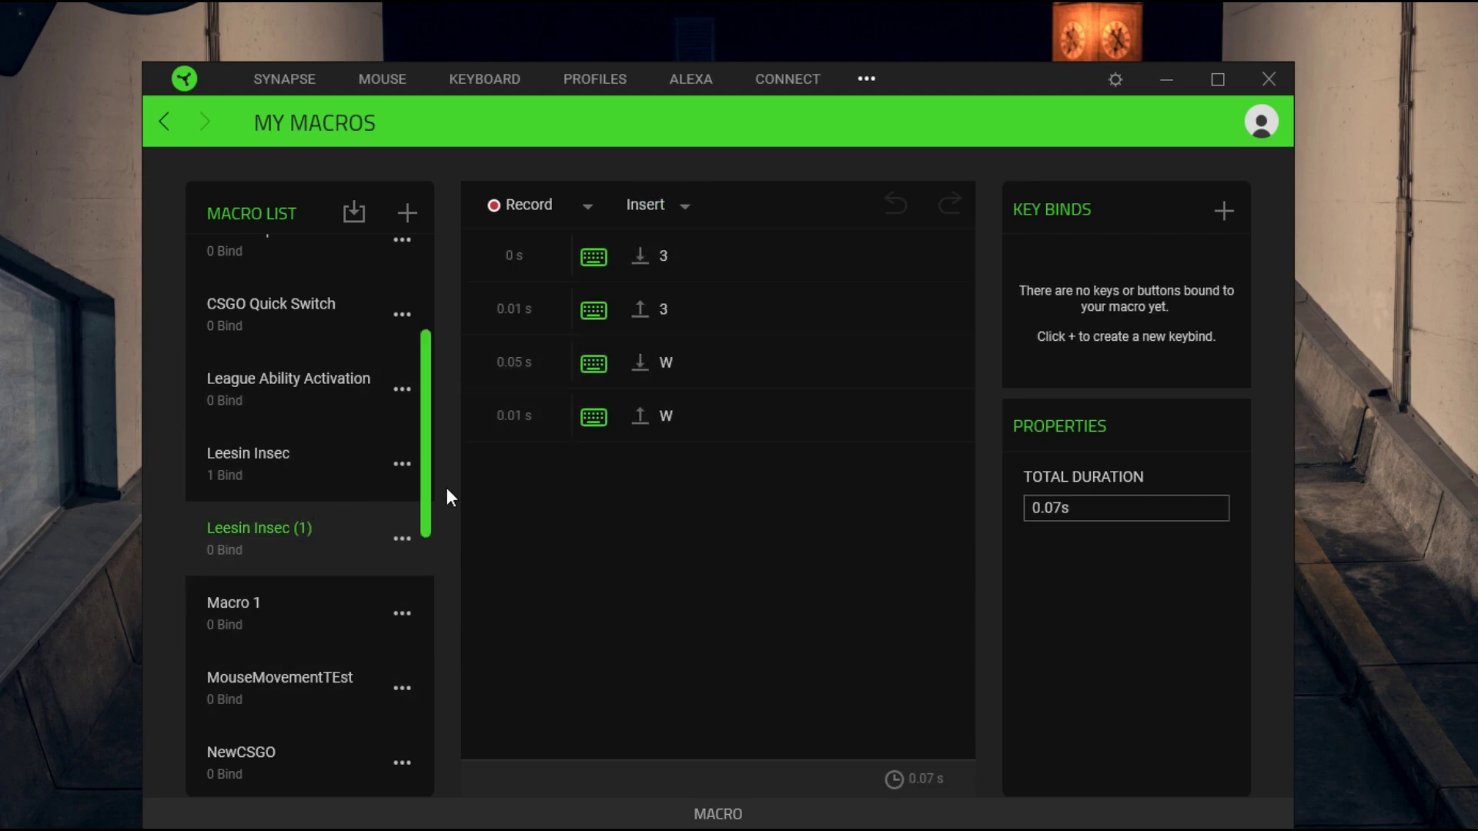
{"action": "left_click", "coordinate": [393, 76]}
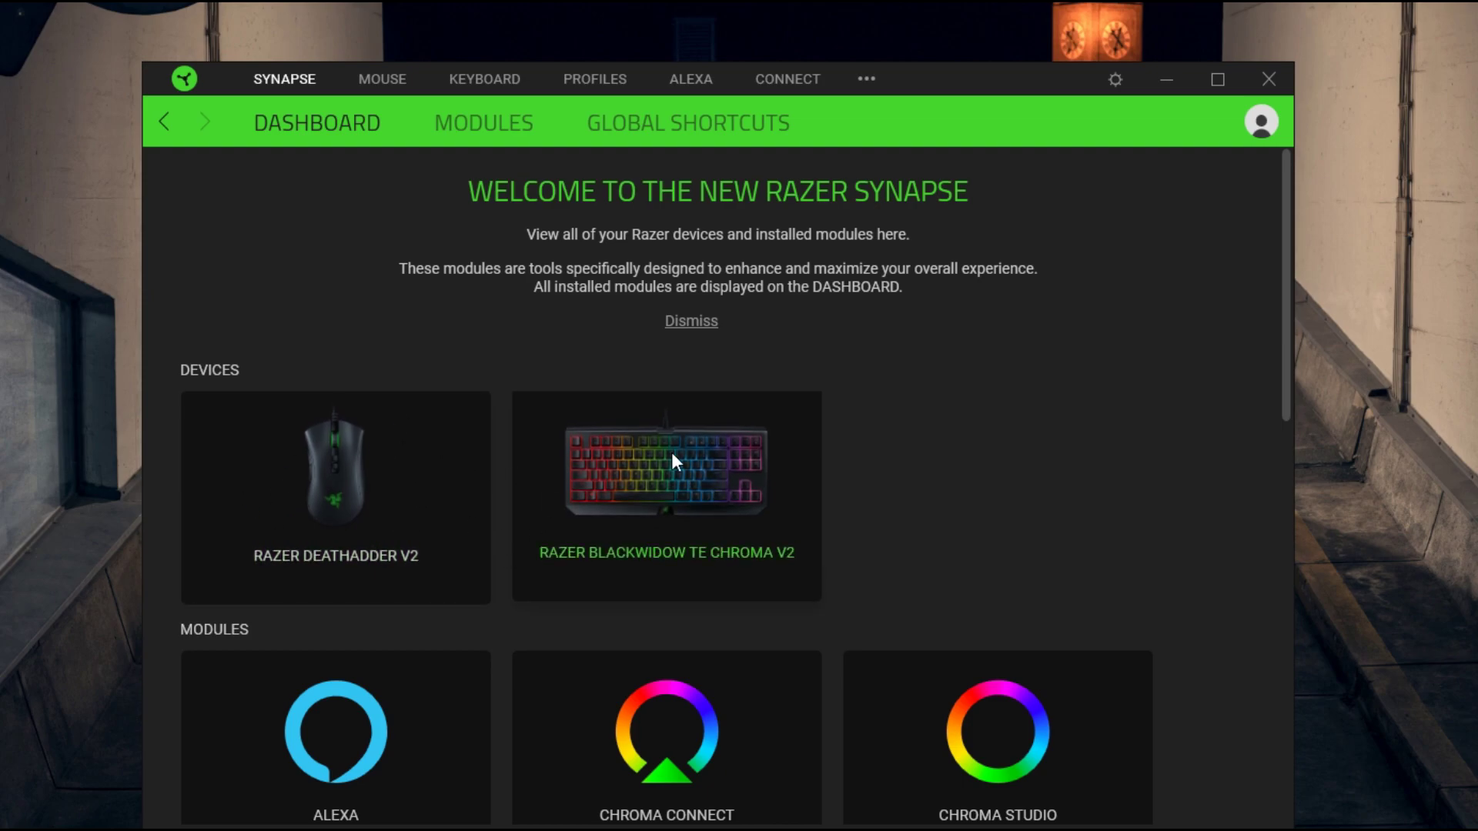
Customize the DeathAdder V2 side button and look over the assignable macros
{"action": "left_click", "coordinate": [374, 470]}
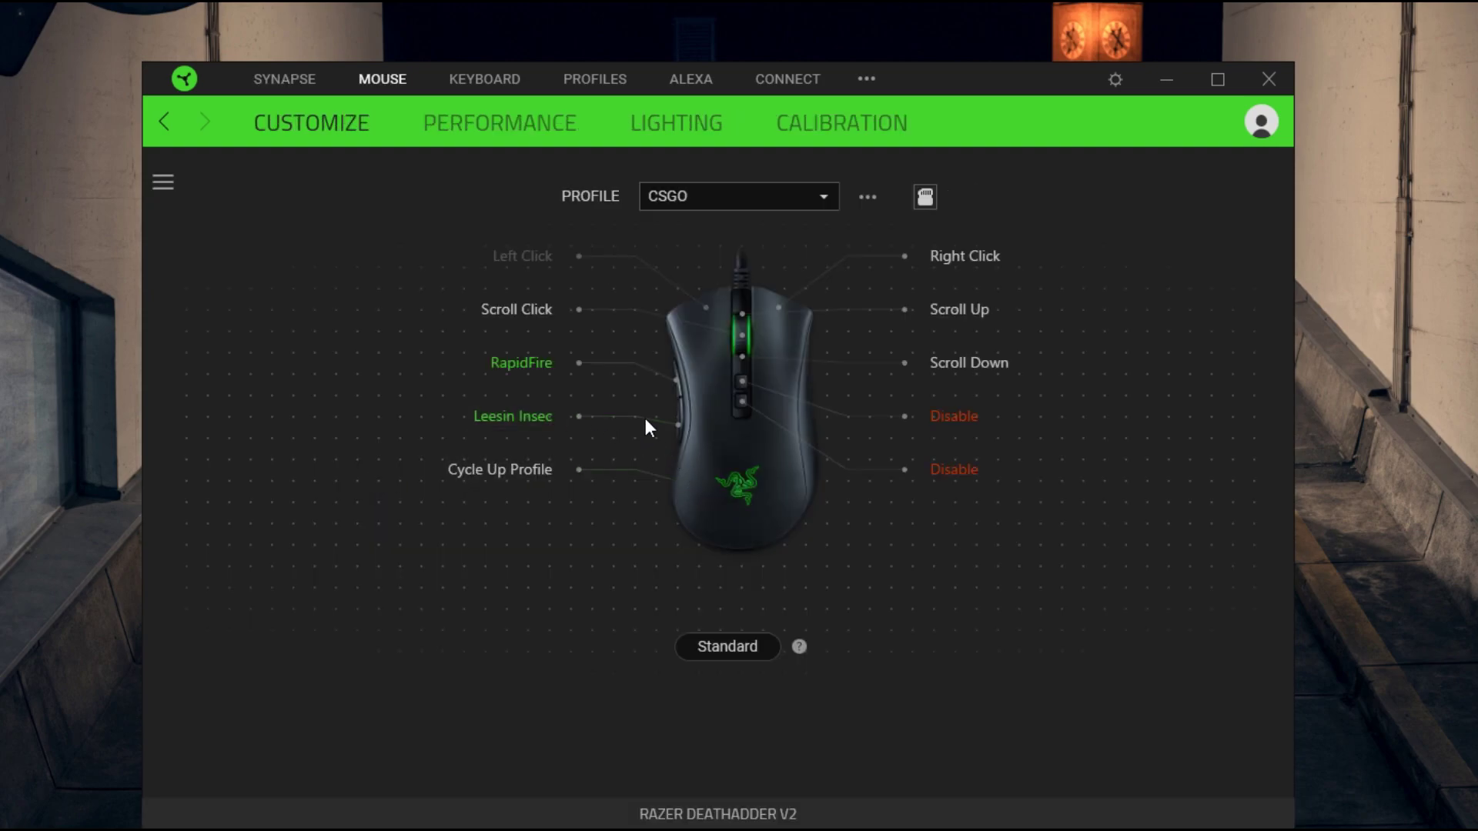
{"action": "left_click", "coordinate": [513, 416]}
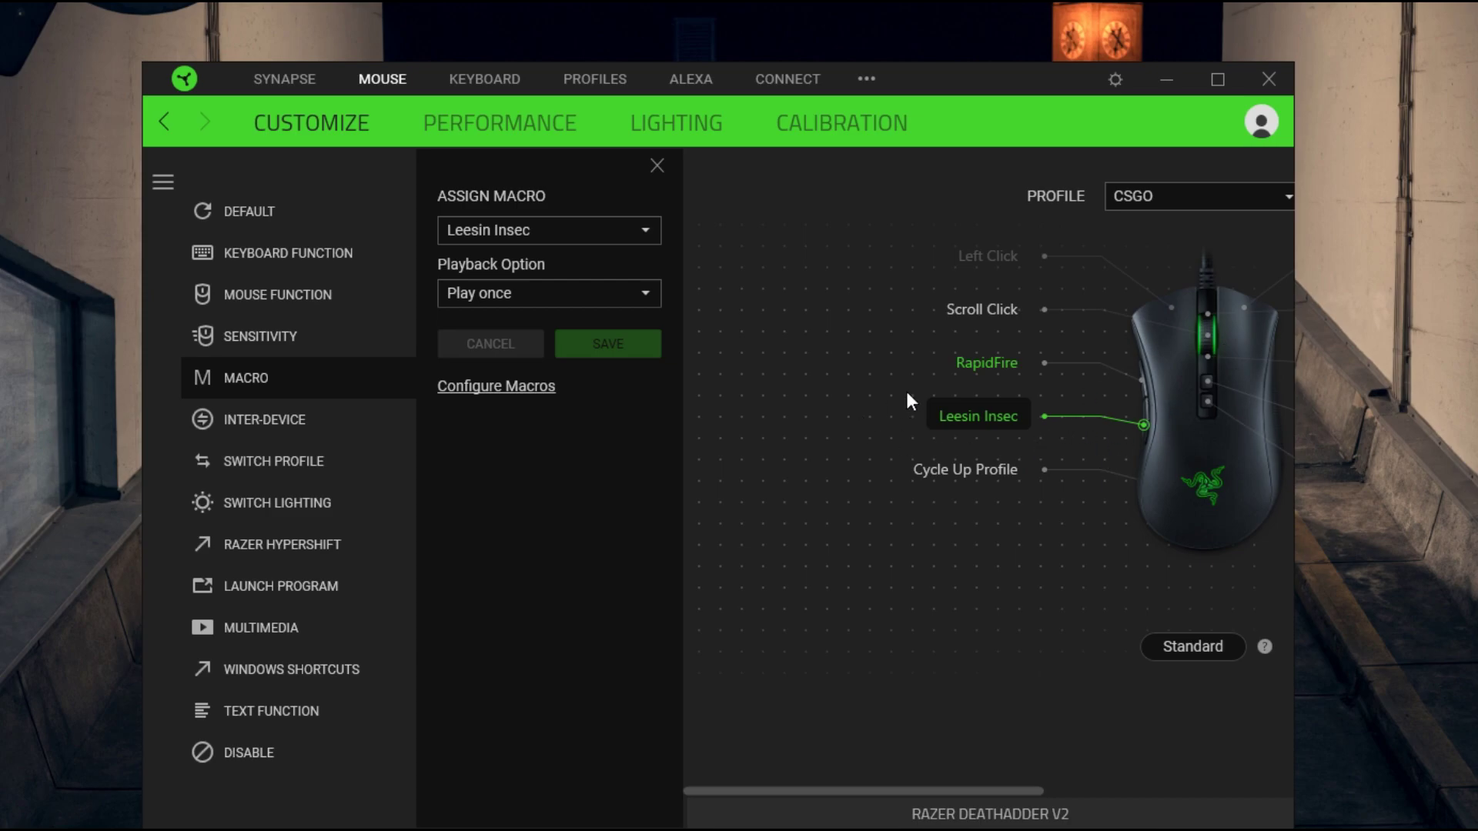
{"action": "left_click", "coordinate": [571, 231]}
{"action": "left_click", "coordinate": [223, 232]}
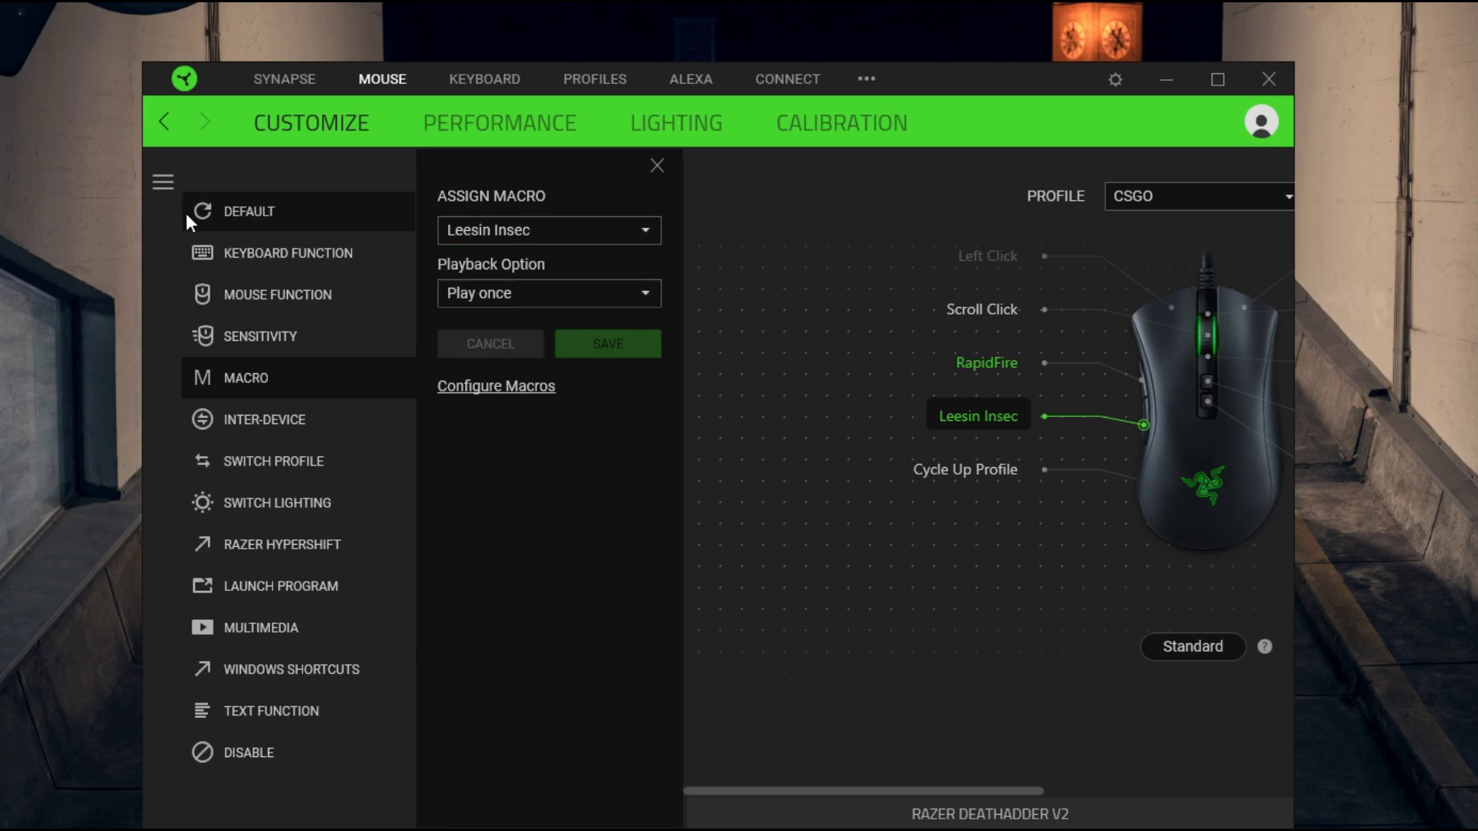
Assign the Leesin Insec macro to the side button and close the assignment panel
{"action": "left_click", "coordinate": [641, 229]}
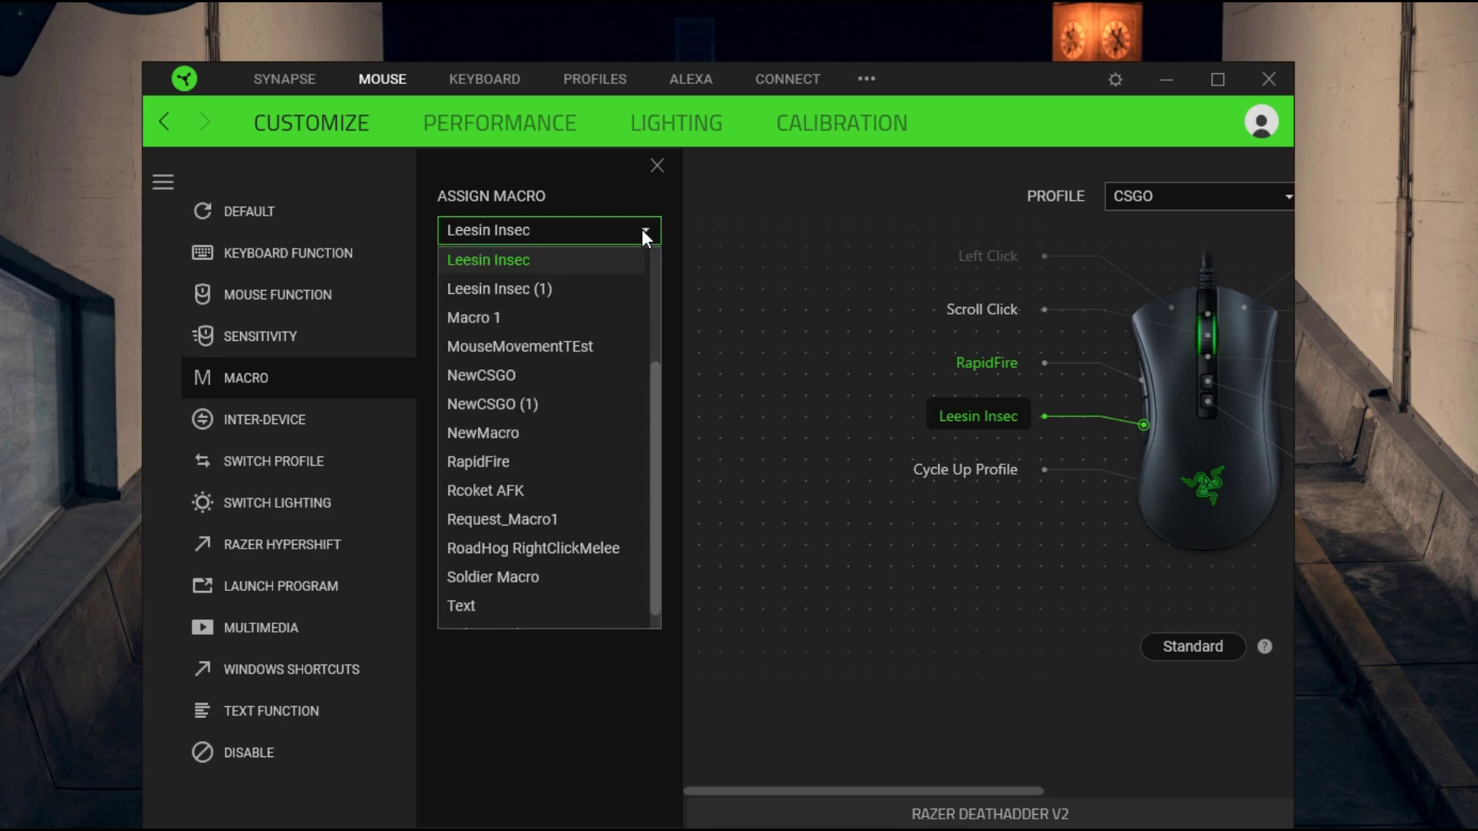
{"action": "scroll", "coordinate": [532, 289], "scroll_direction": "up", "scroll_amount": 1}
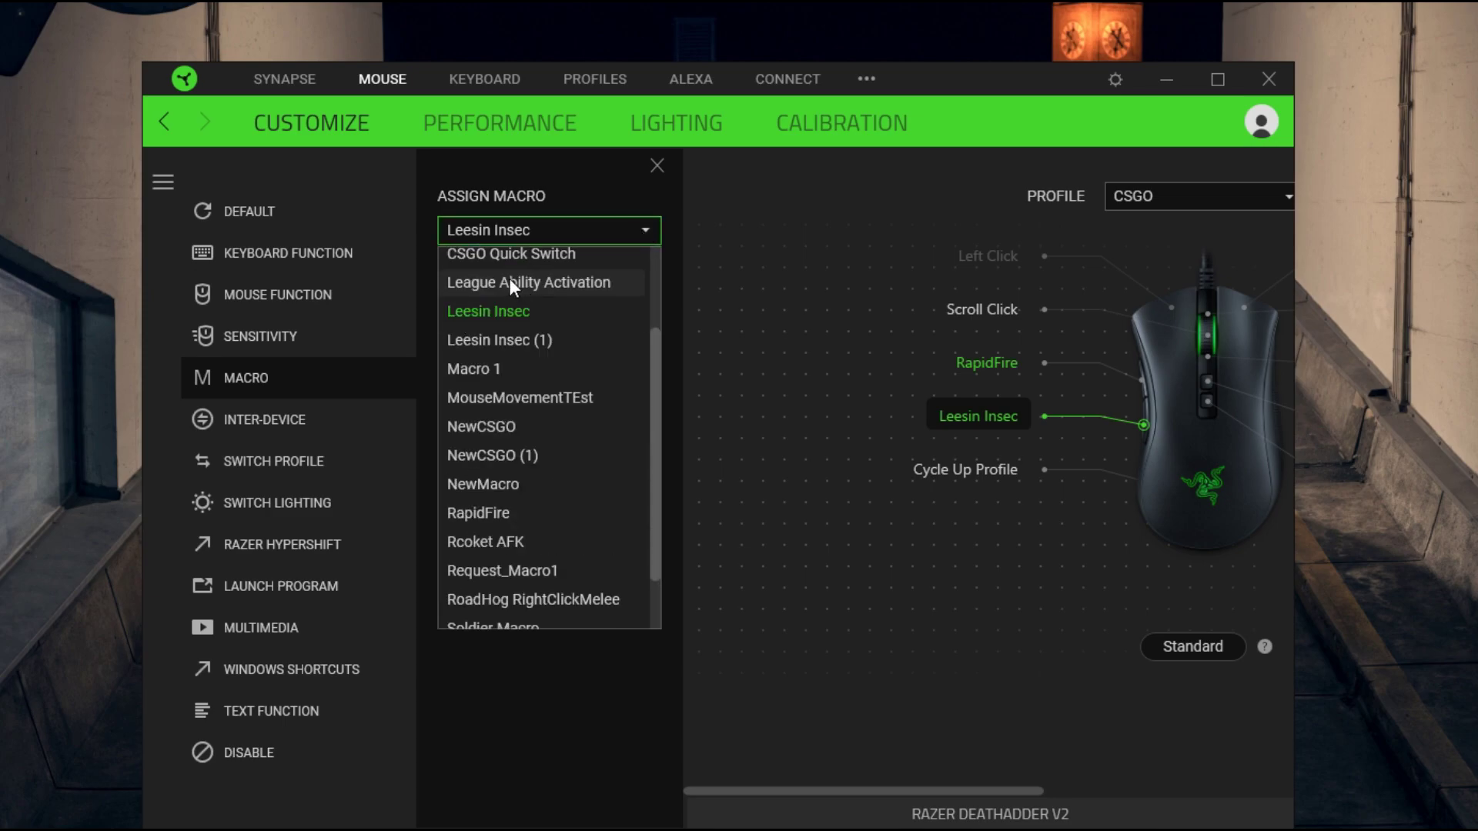
{"action": "left_click", "coordinate": [476, 326]}
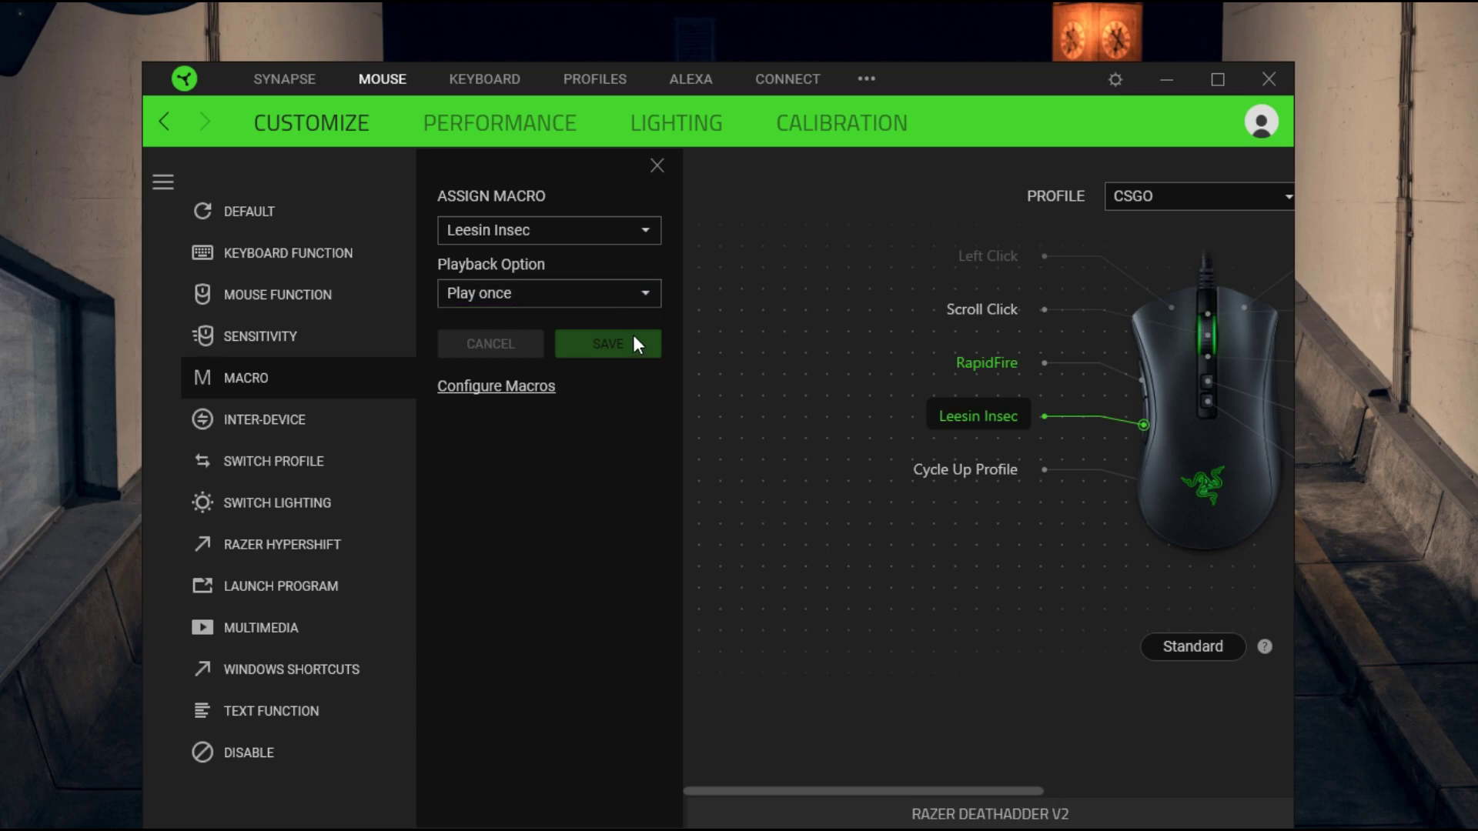
{"action": "left_click", "coordinate": [658, 166]}
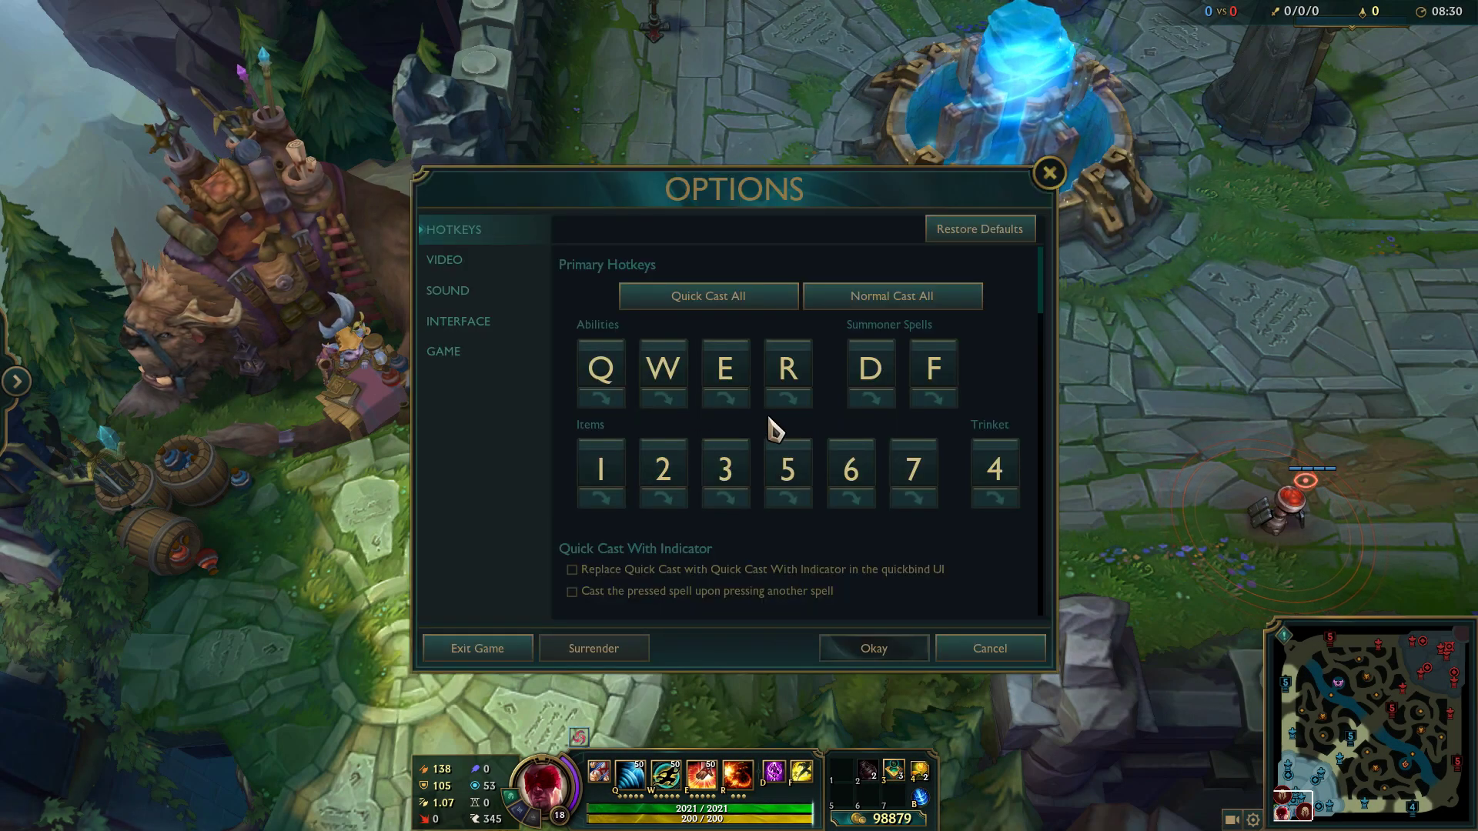
Back in game, check the shop and item key 3, then return to the Hotkeys options
{"action": "key", "text": "Escape"}
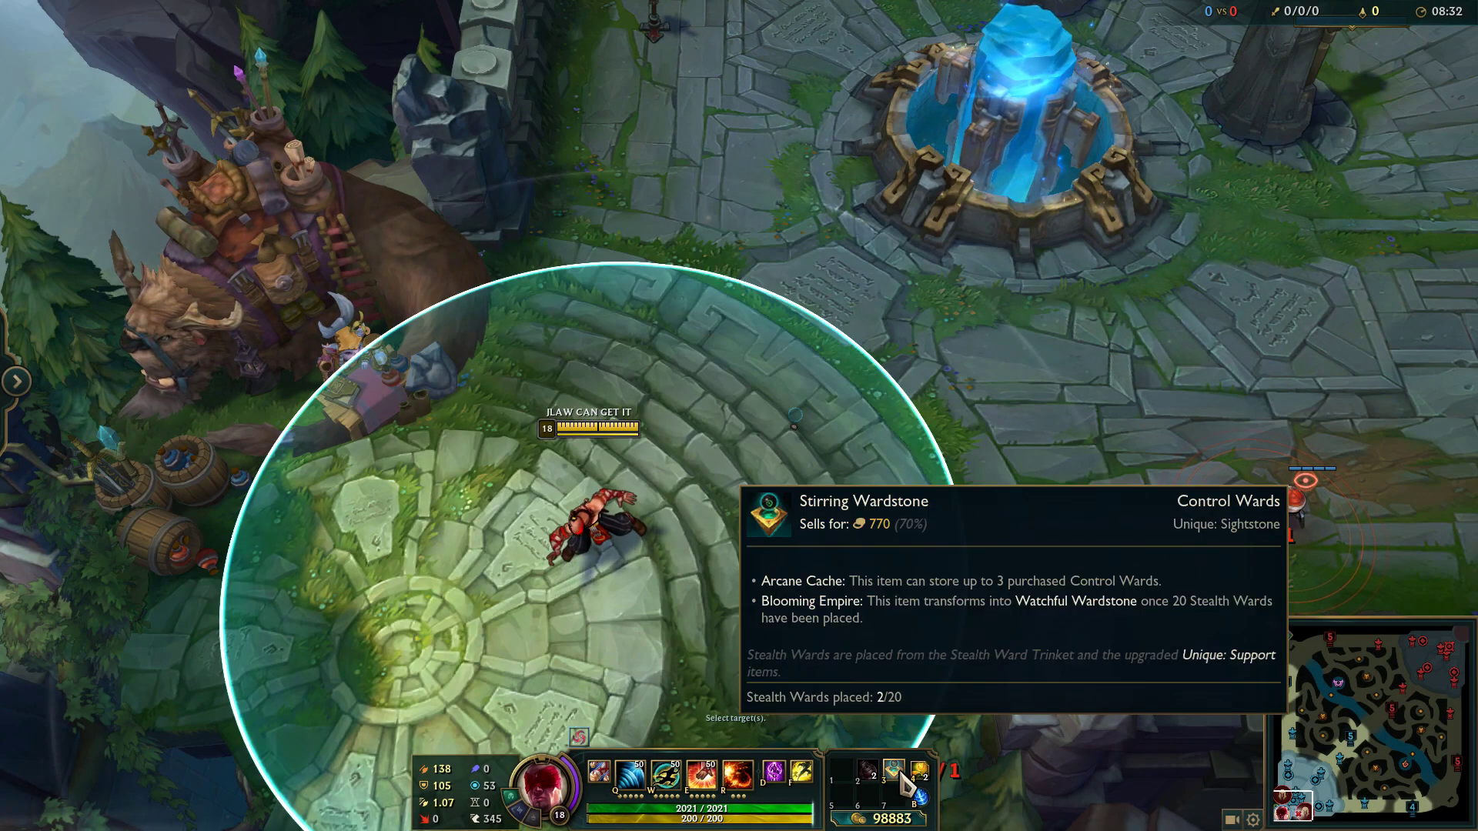
{"action": "key", "text": "p"}
{"action": "key", "text": "Escape"}
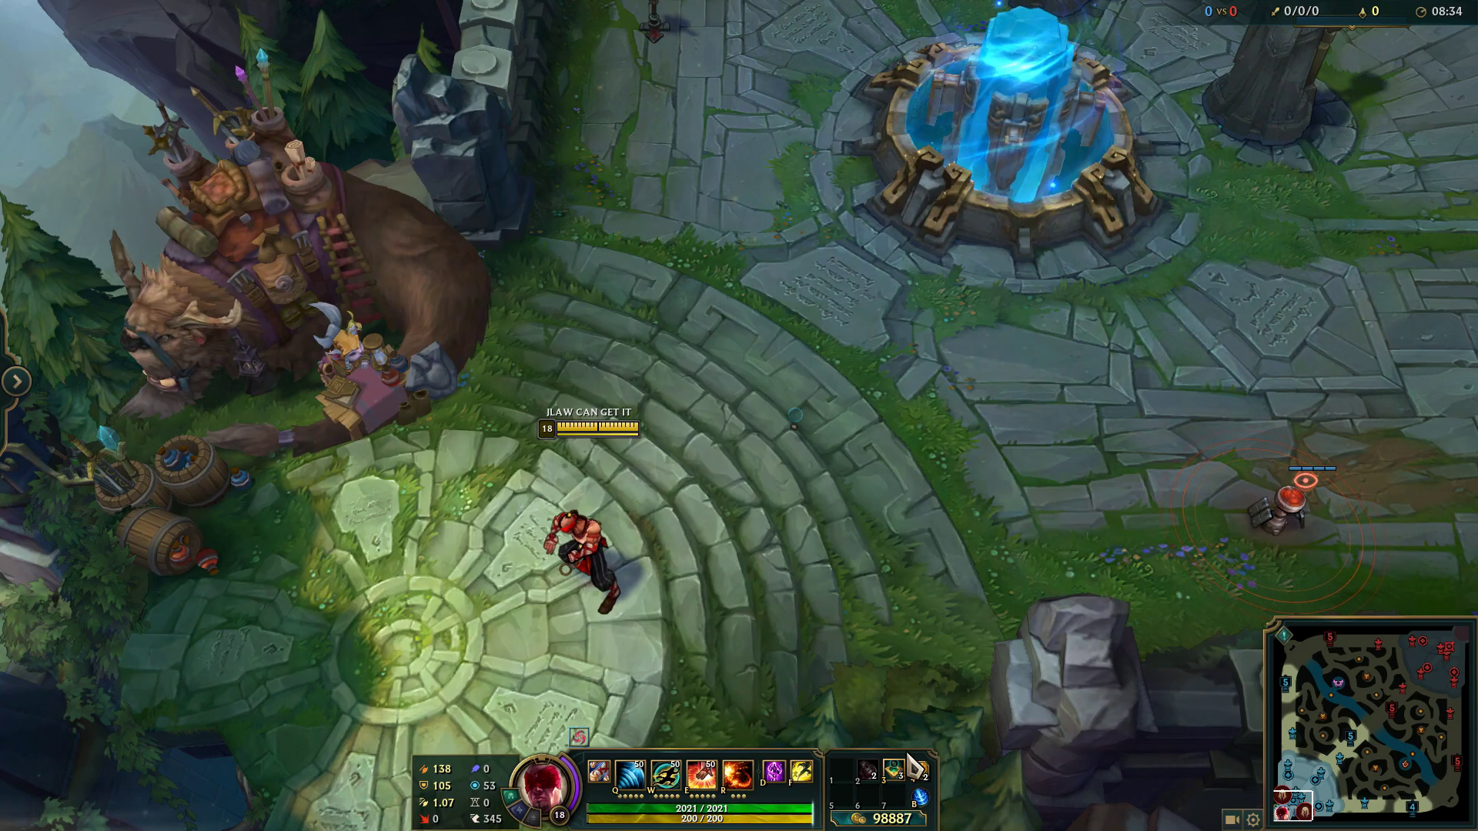
{"action": "key", "text": "3"}
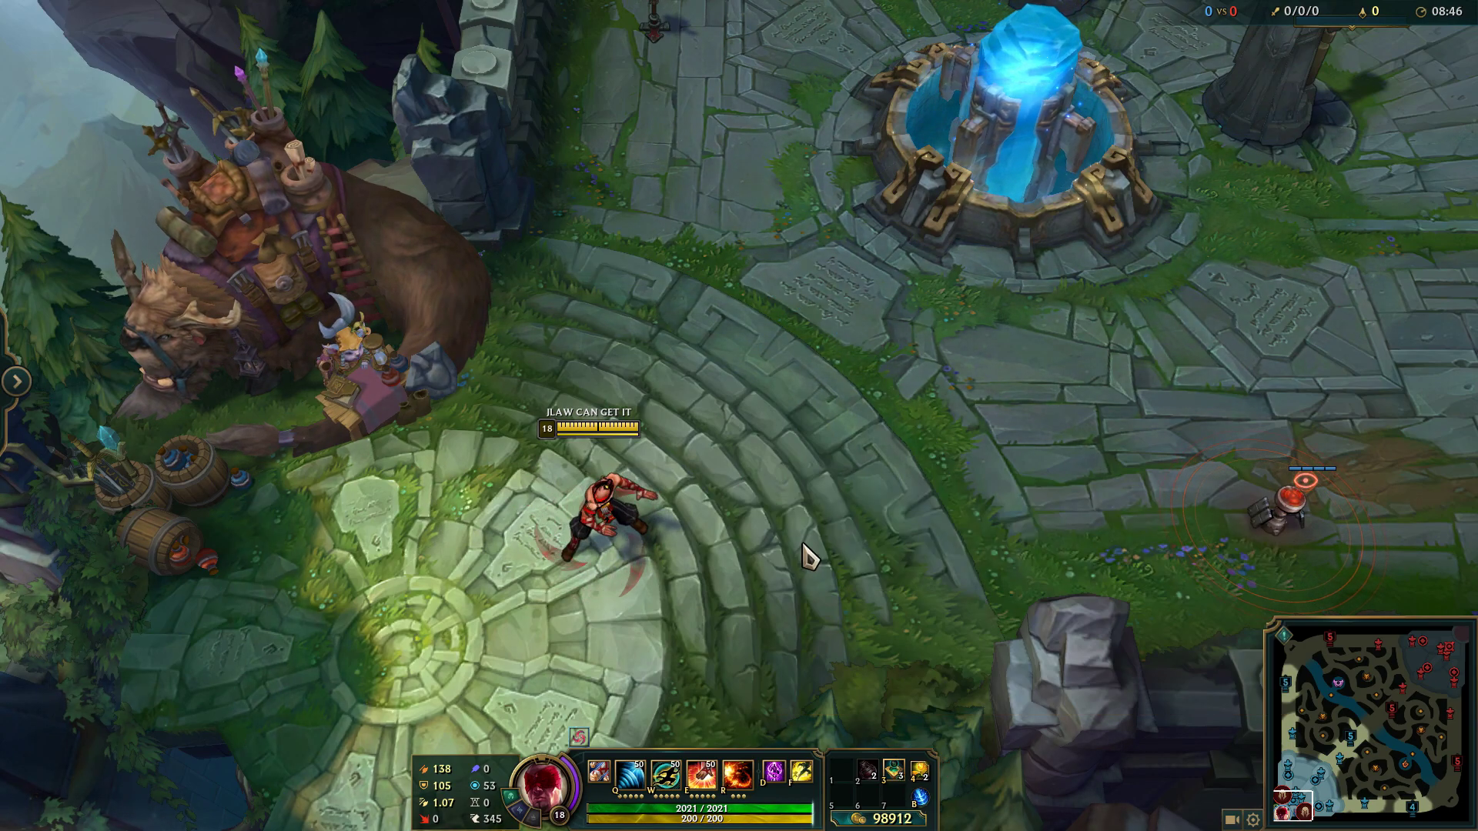
{"action": "key", "text": "Escape"}
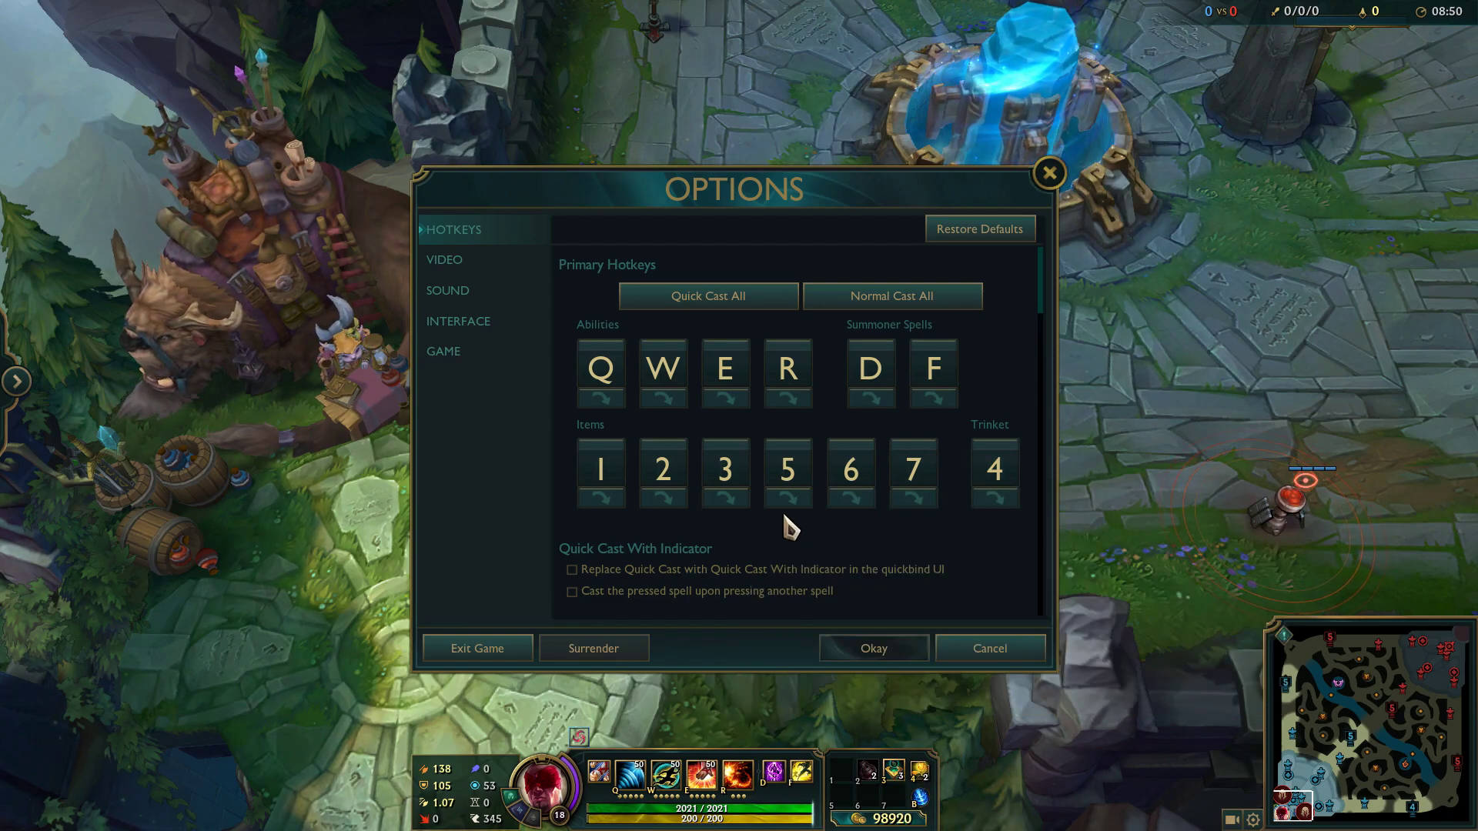
Bind Item 3 to key 4 and the trinket to 3, test it in game, then reopen Options
{"action": "left_click", "coordinate": [737, 483]}
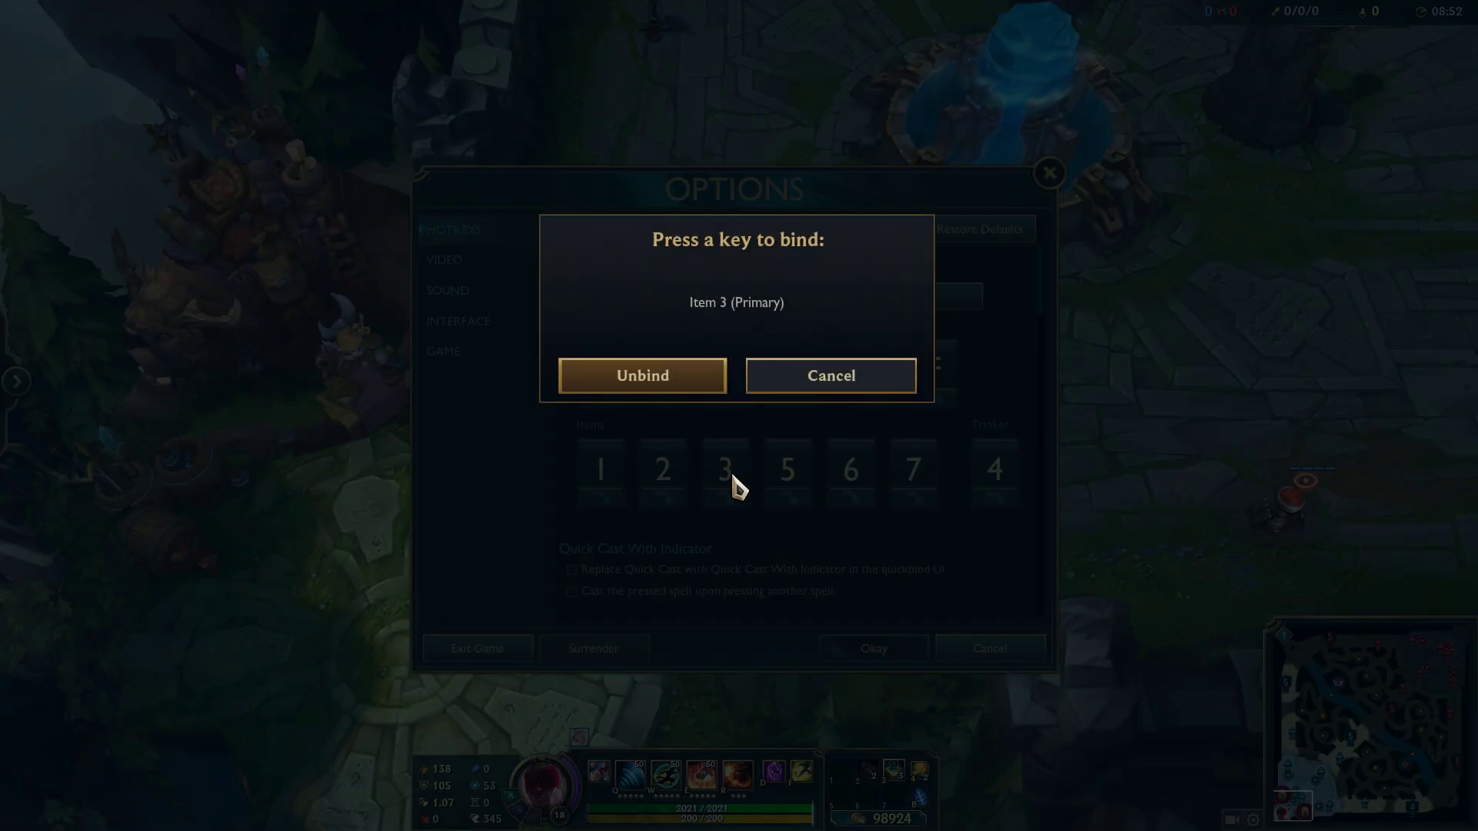
{"action": "key", "text": "4"}
{"action": "left_click", "coordinate": [993, 472]}
{"action": "key", "text": "3"}
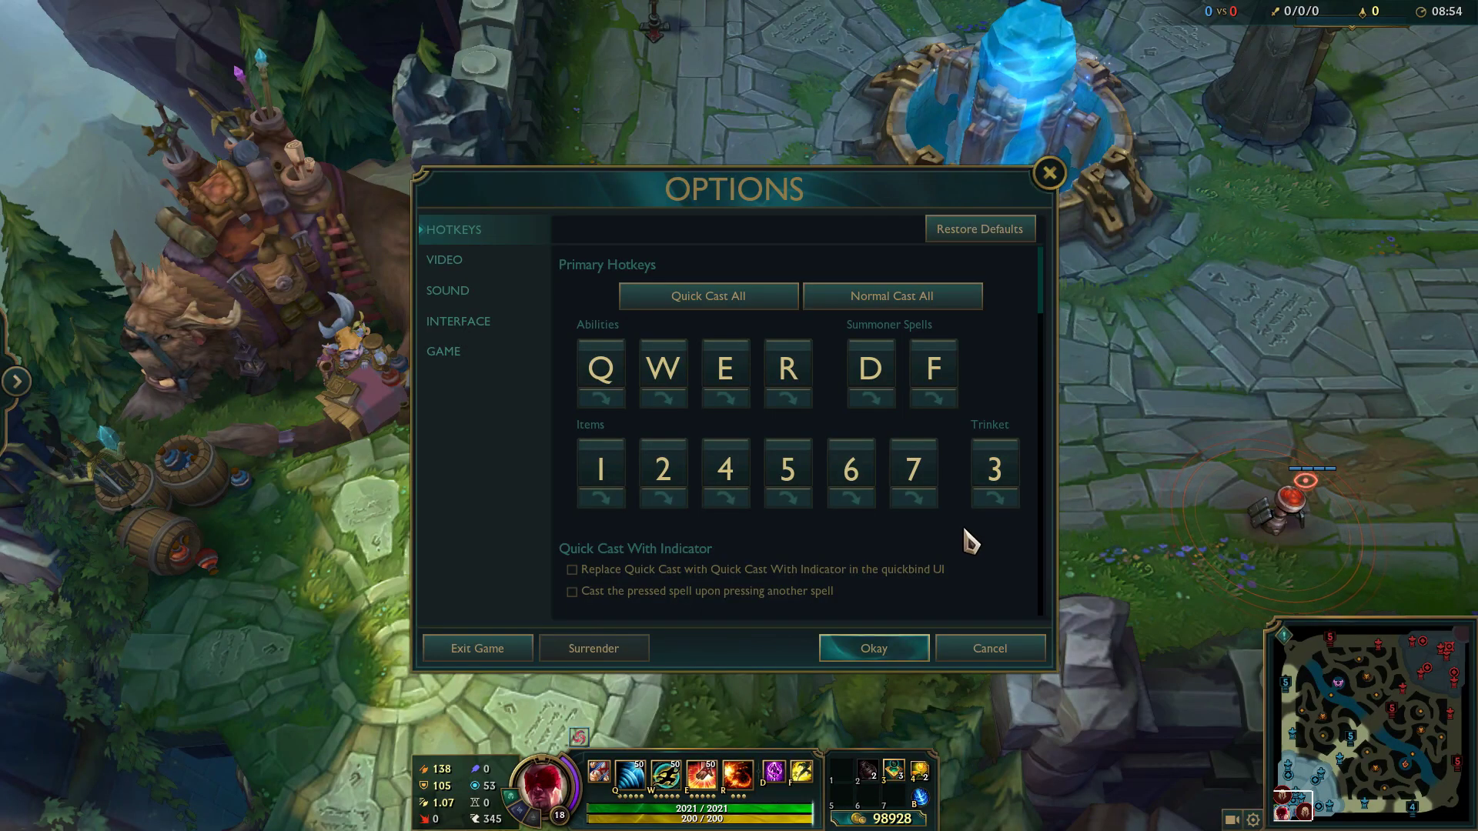
{"action": "left_click", "coordinate": [873, 648]}
{"action": "key", "text": "3"}
{"action": "right_click", "coordinate": [612, 578]}
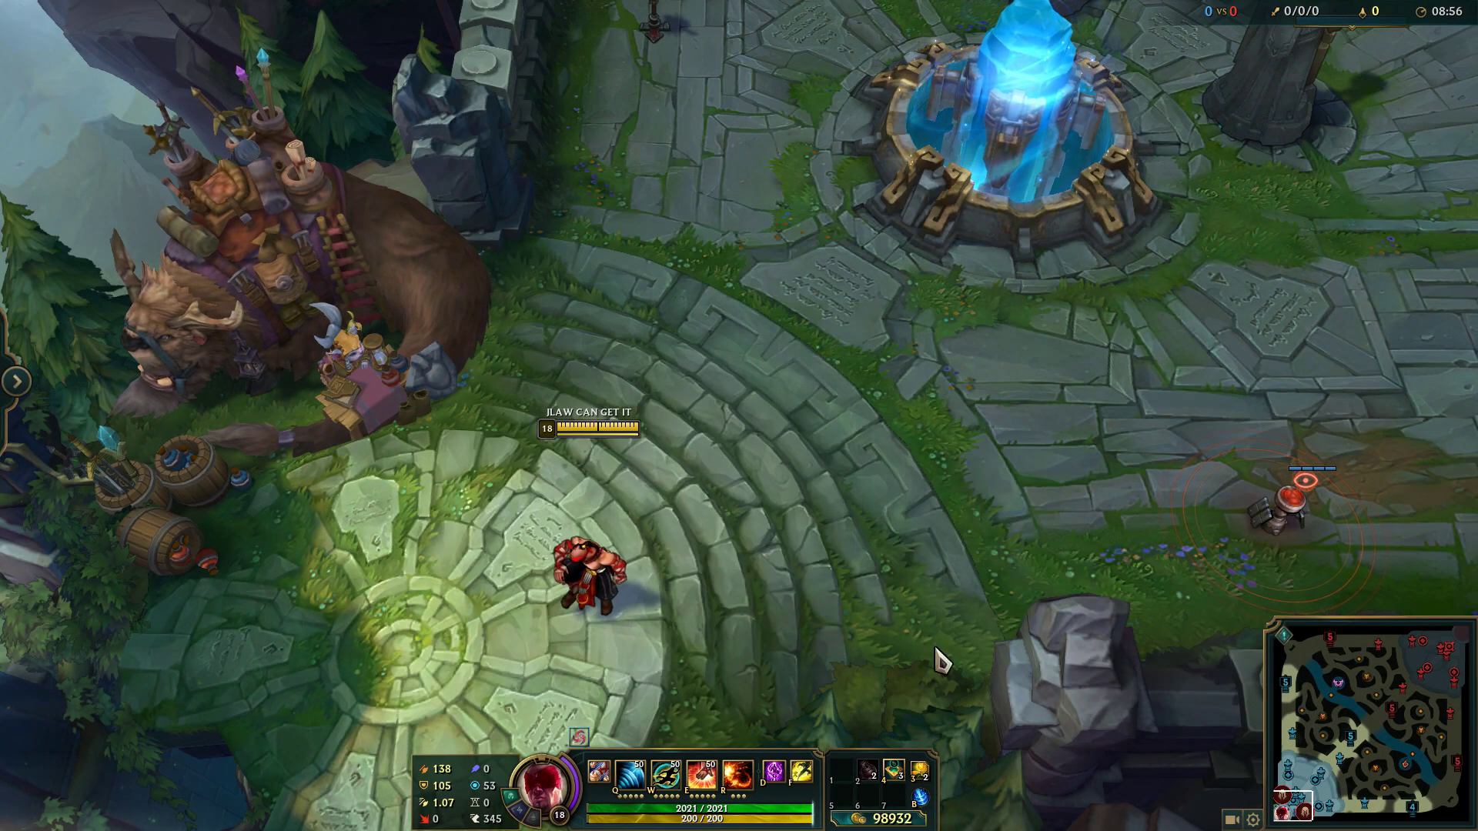
{"action": "key", "text": "Escape"}
Rebind Item 3 to key 3 and the trinket to 4, save, and test both keys in game
{"action": "left_click", "coordinate": [725, 469]}
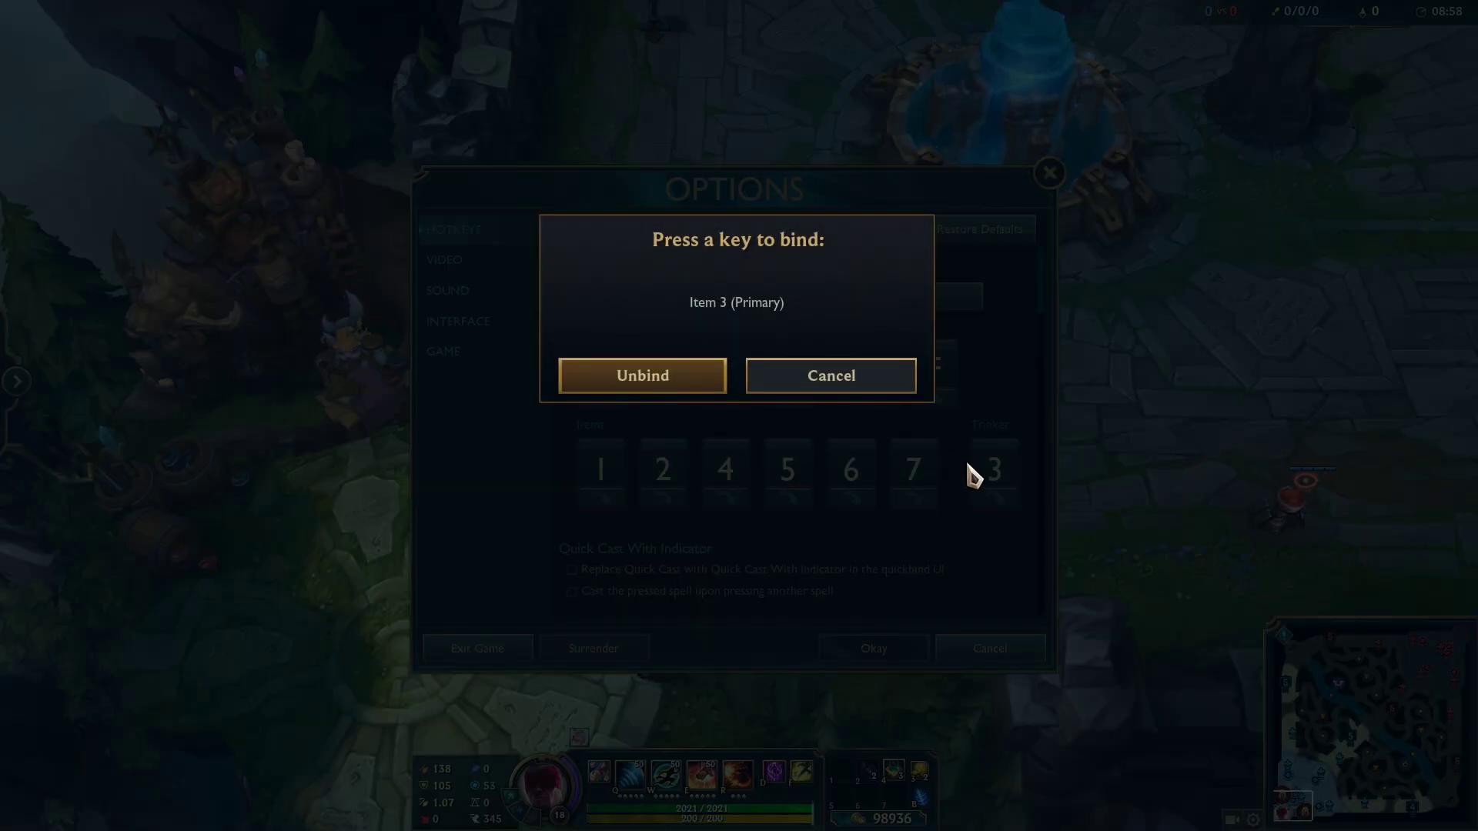
{"action": "key", "text": "3"}
{"action": "left_click", "coordinate": [993, 471]}
{"action": "key", "text": "4"}
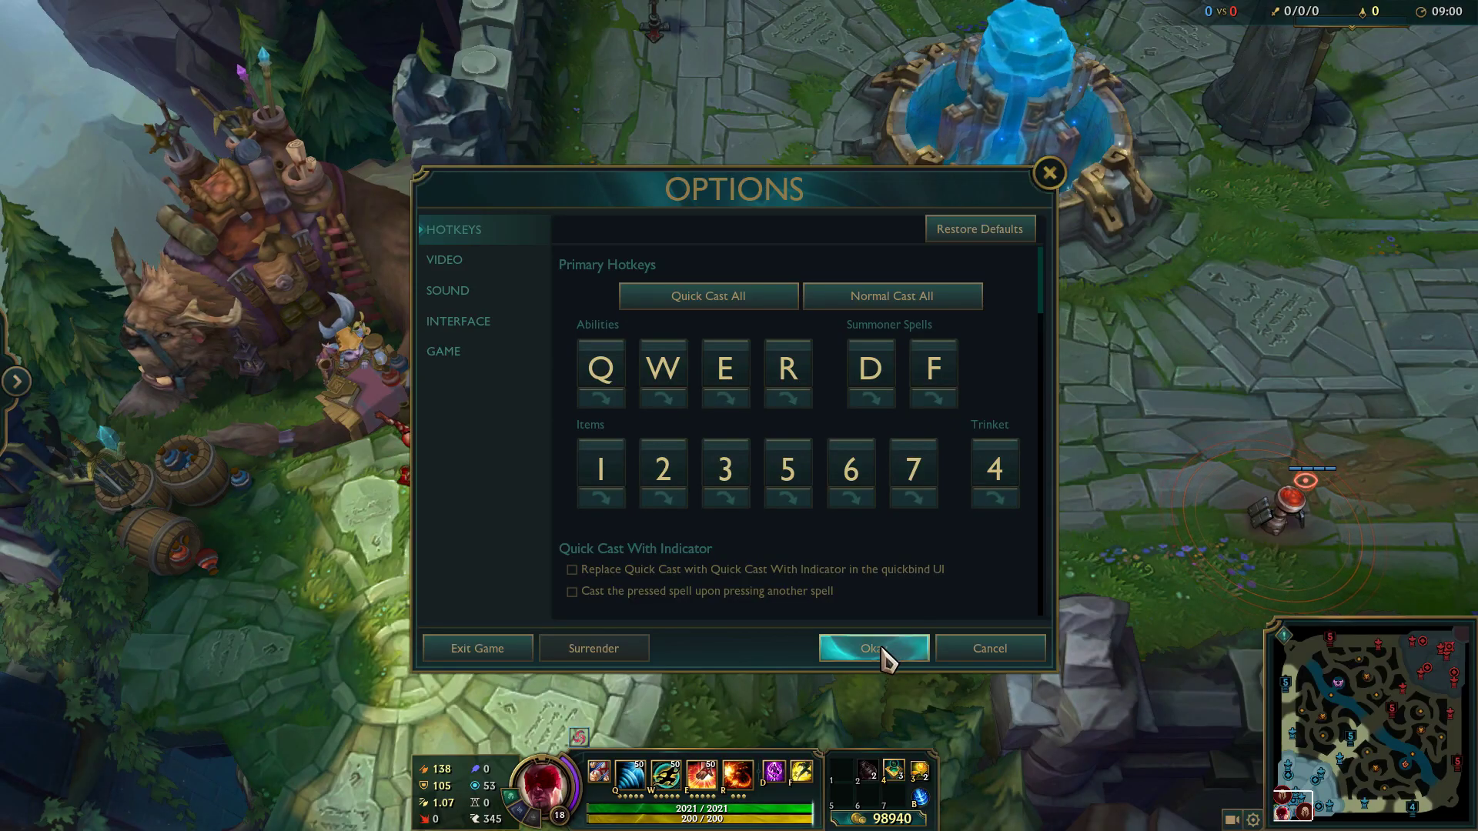
{"action": "left_click", "coordinate": [872, 648]}
{"action": "key", "text": "4"}
{"action": "key", "text": "Escape"}
{"action": "left_click", "coordinate": [894, 772]}
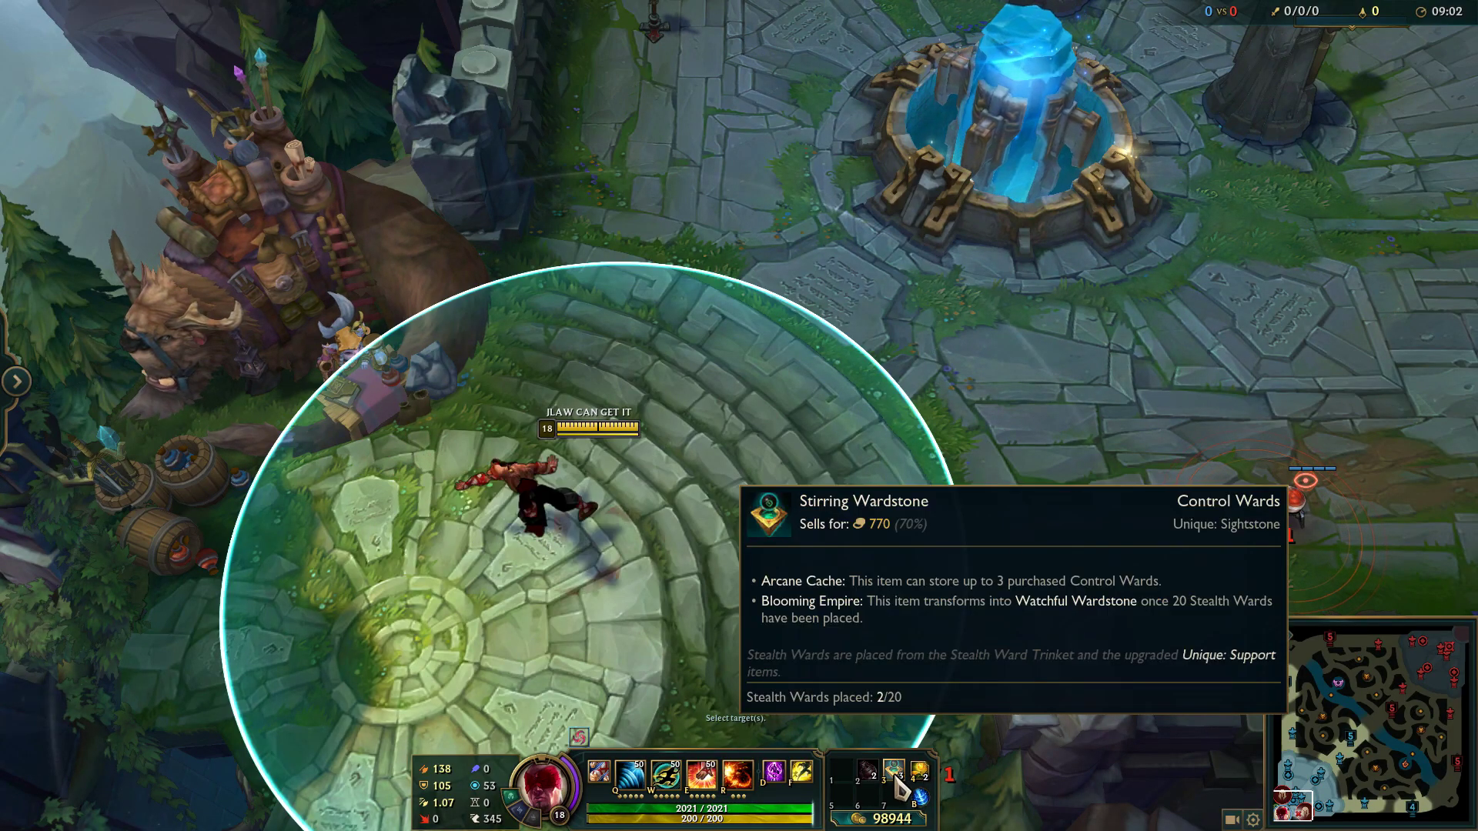
{"action": "right_click", "coordinate": [808, 220]}
Walk Lee Sin to the Target Dummy and kick it away with W then R
{"action": "right_click", "coordinate": [265, 266]}
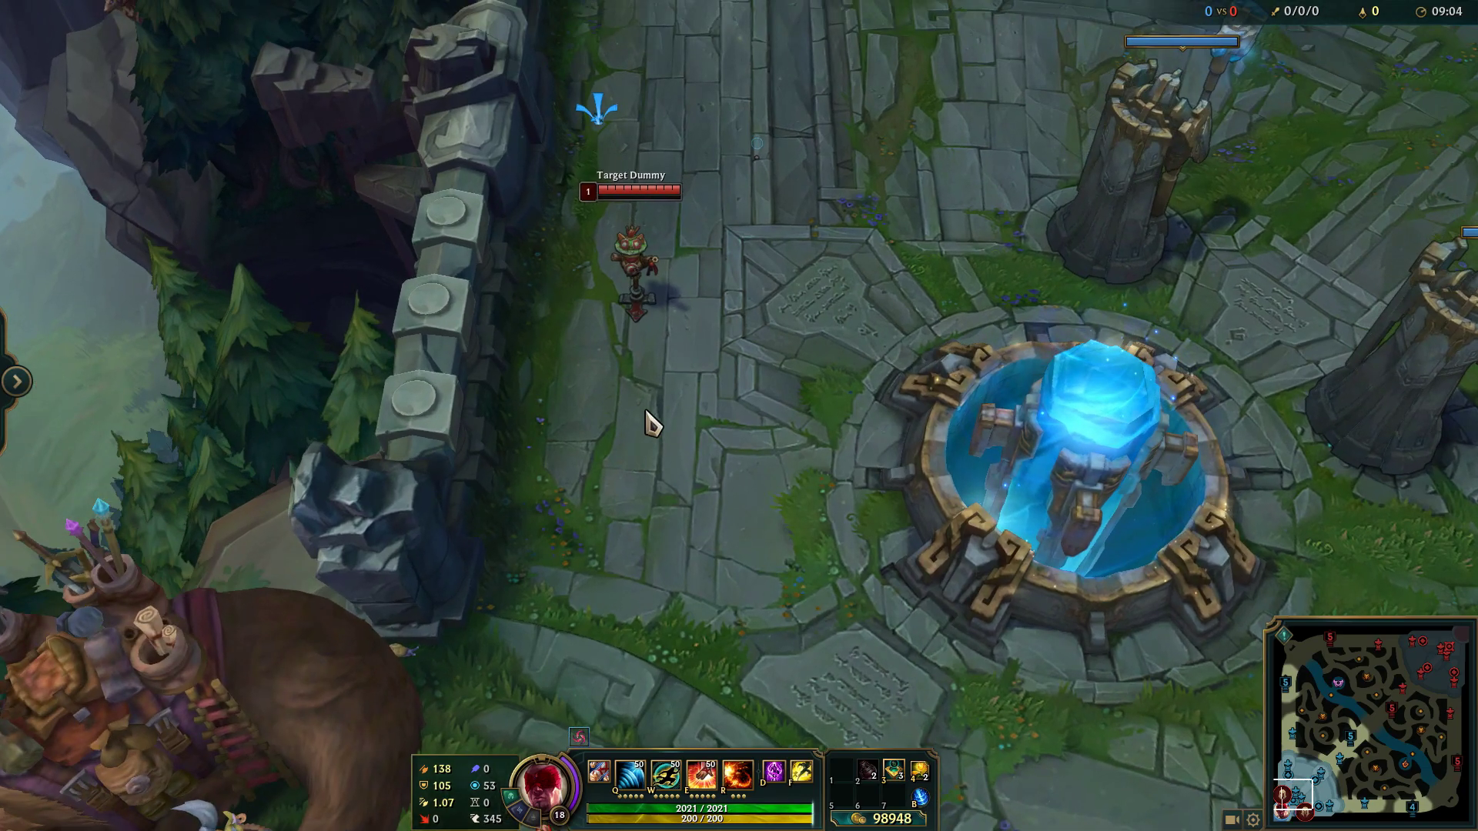
{"action": "right_click", "coordinate": [497, 598]}
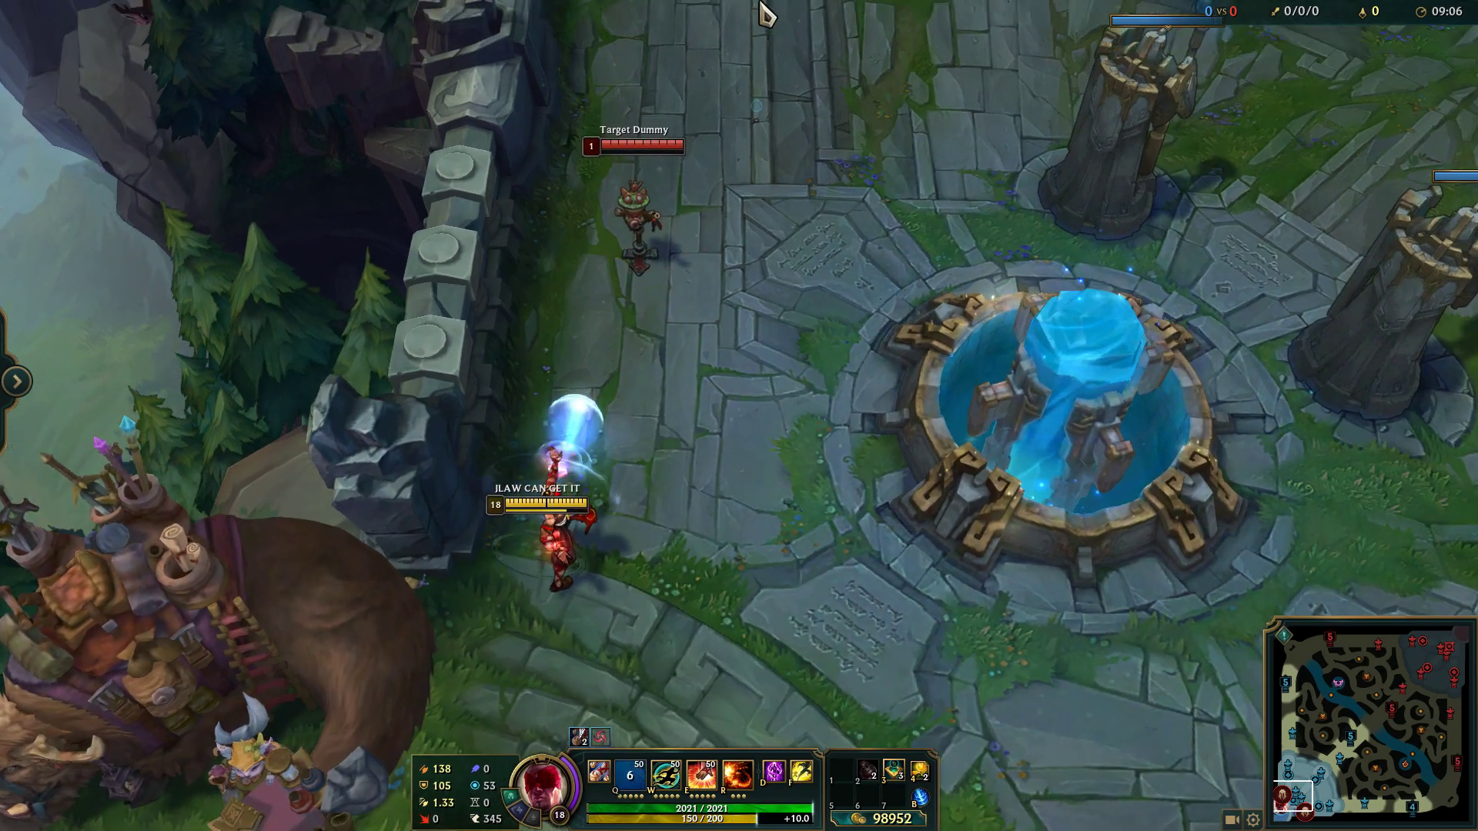
{"action": "key", "text": "w"}
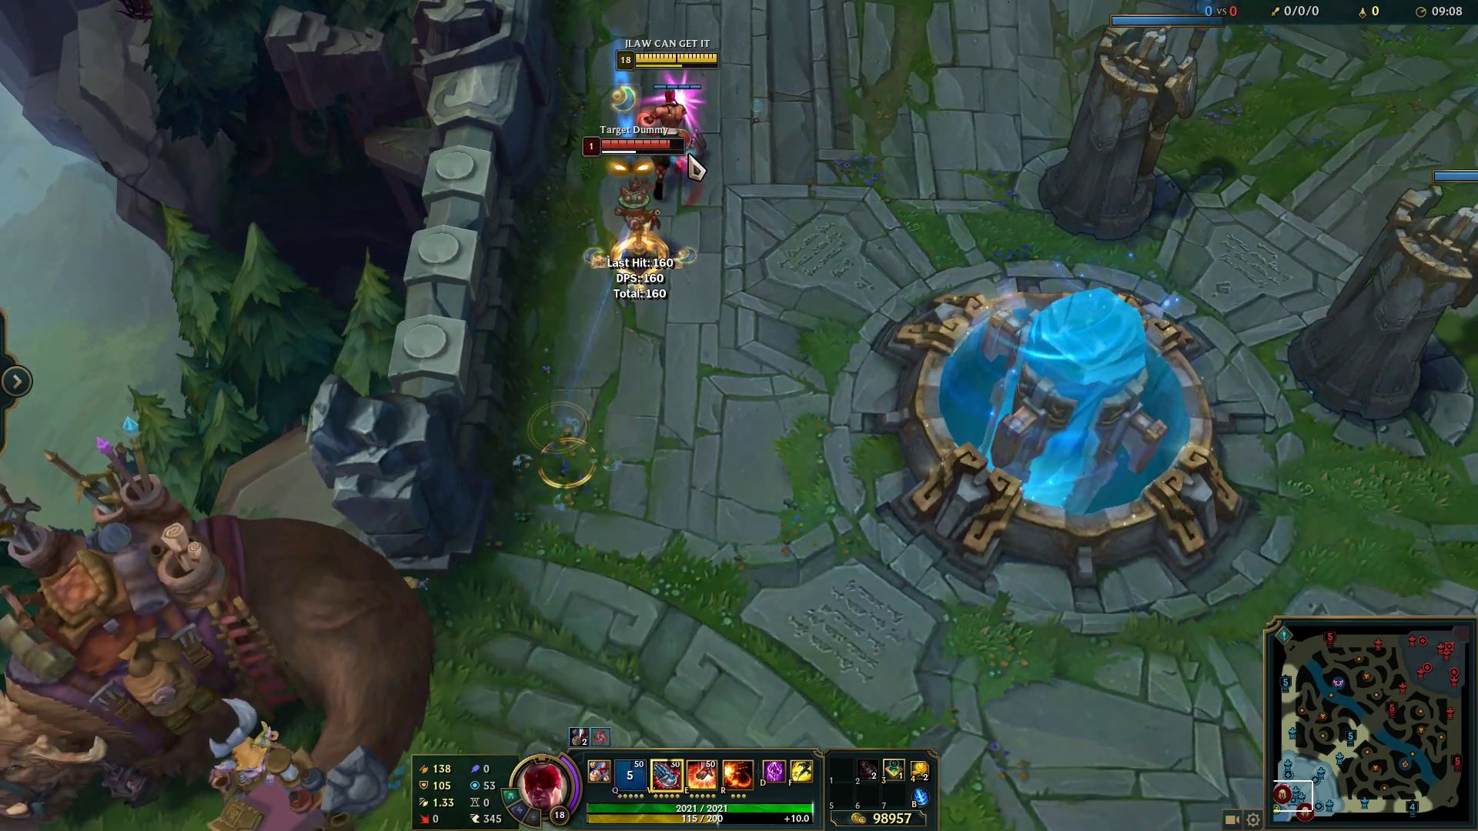
{"action": "key", "text": "r"}
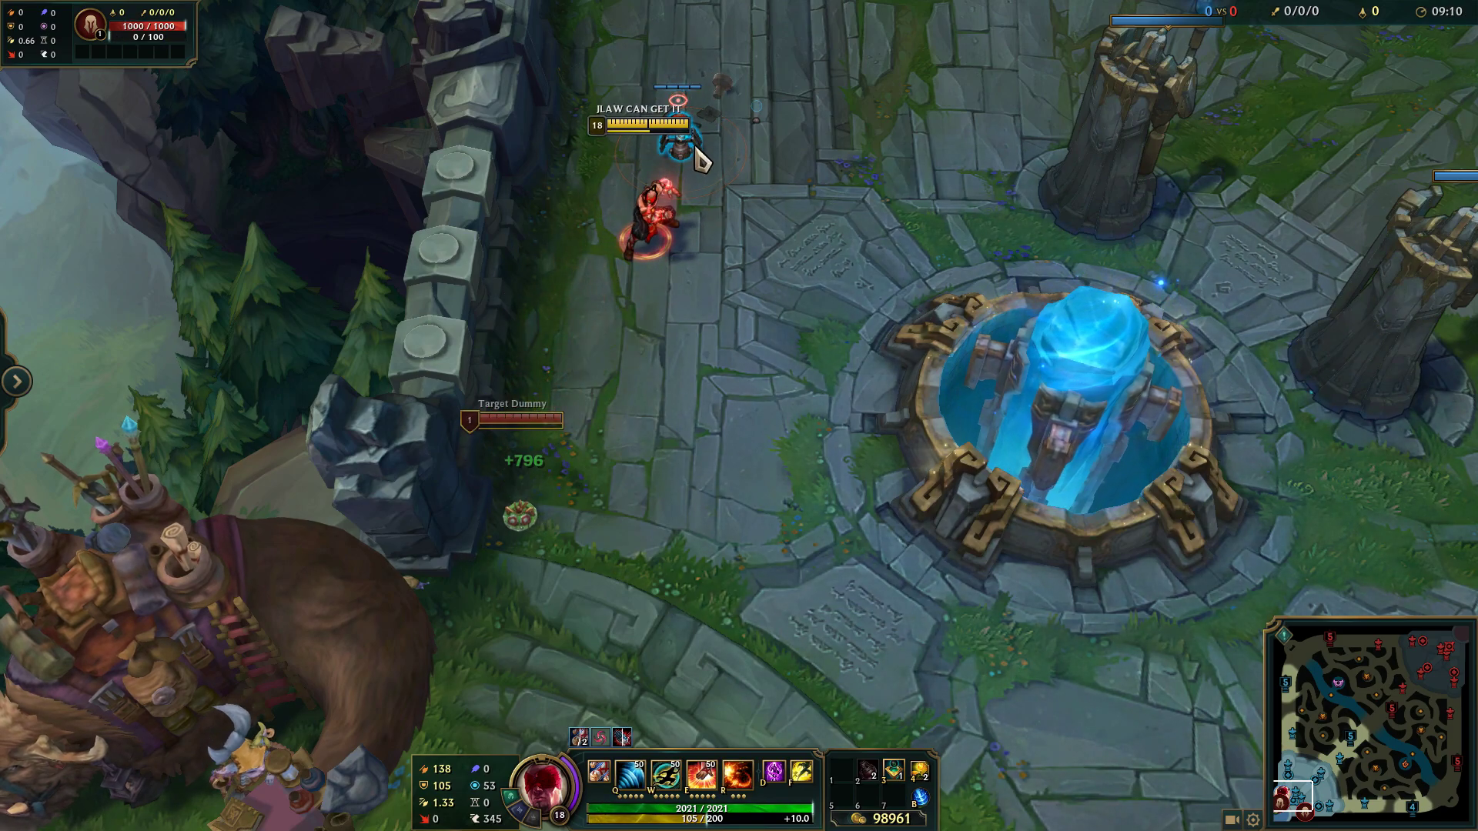
{"action": "right_click", "coordinate": [703, 371]}
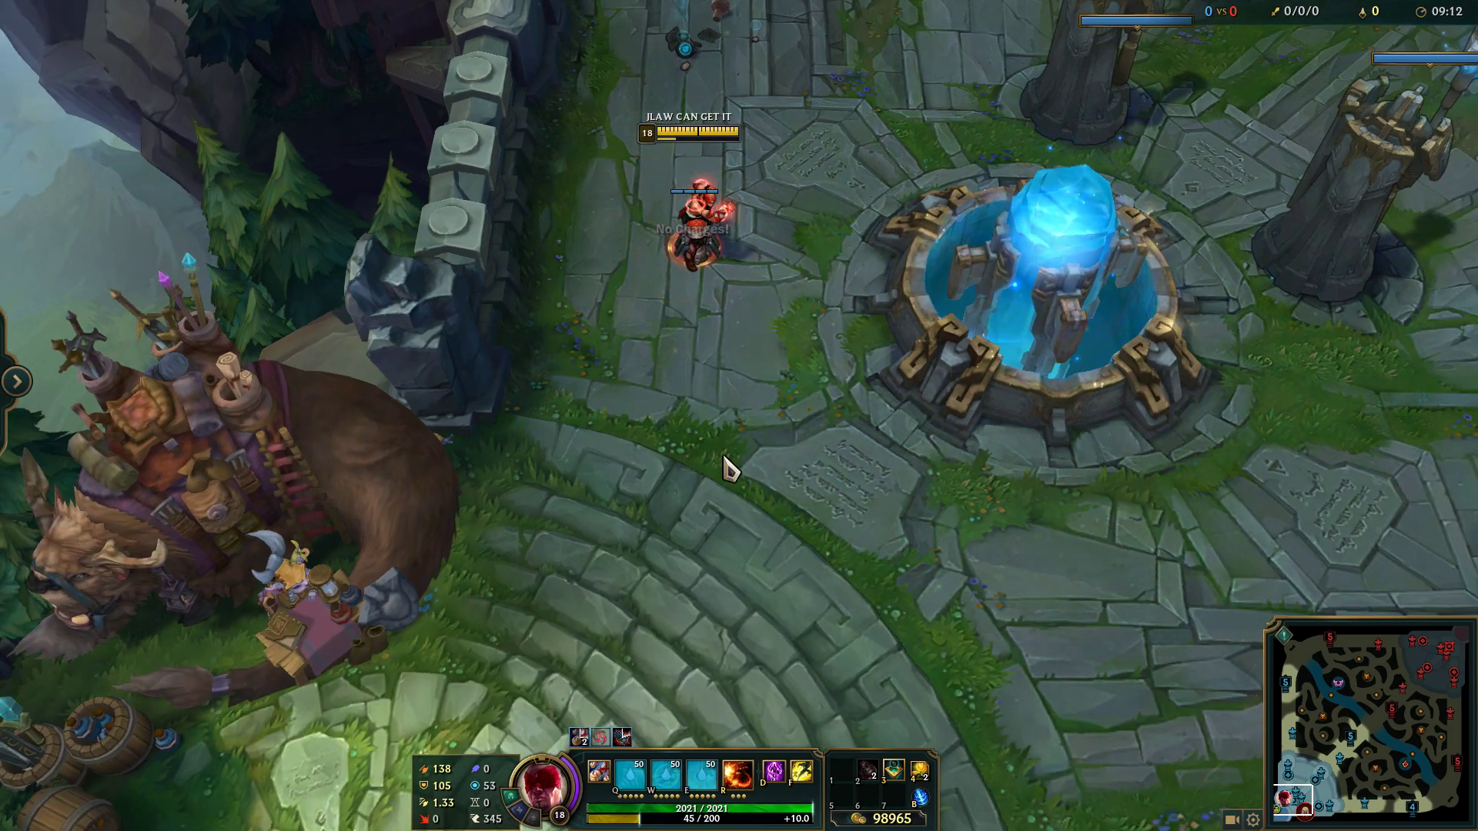
{"action": "right_click", "coordinate": [629, 711]}
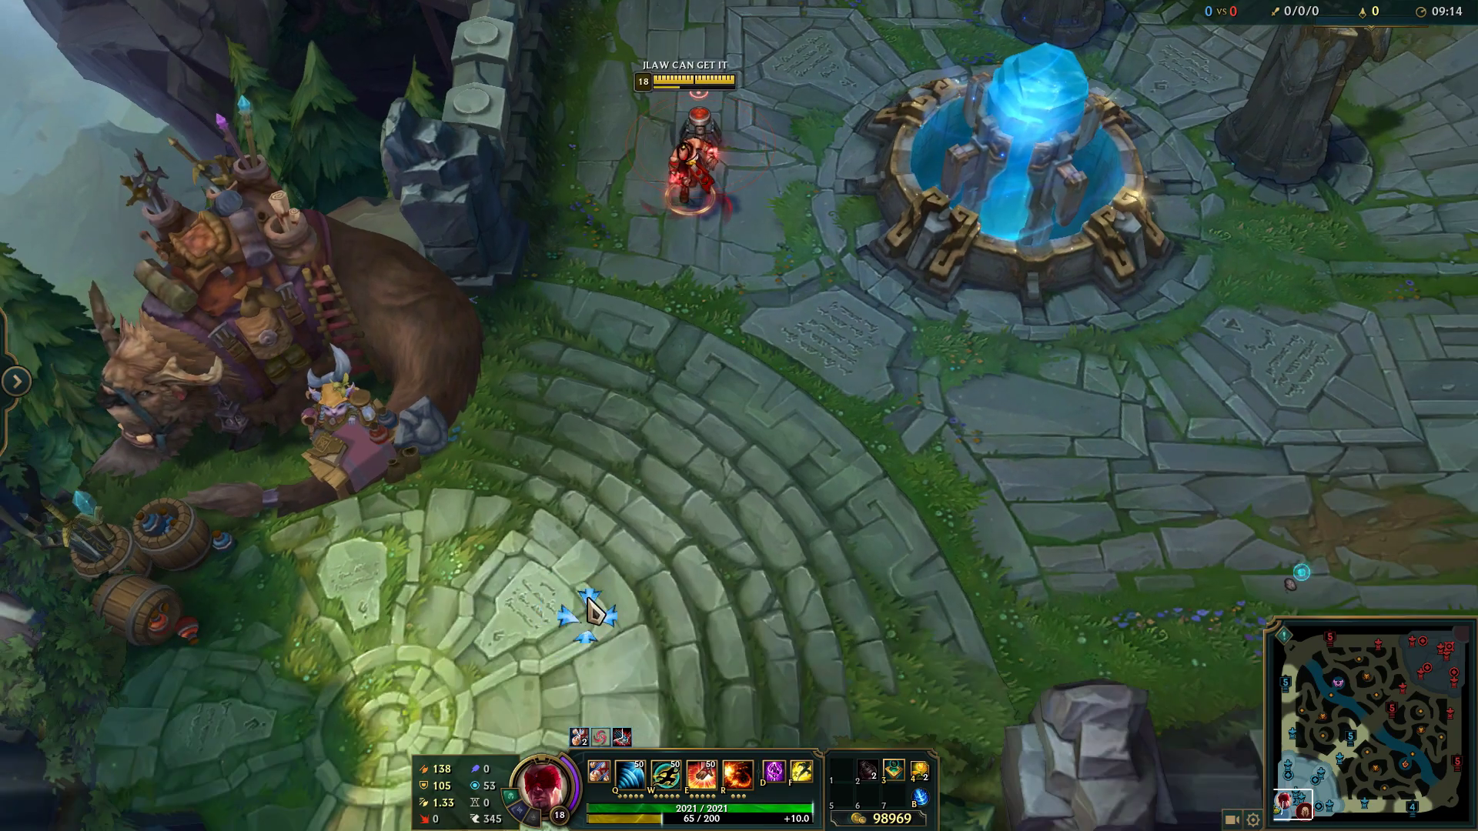
Buy Control Wards in the shop and ward-jump with key 4 then W
{"action": "key", "text": "p"}
{"action": "left_click", "coordinate": [173, 382]}
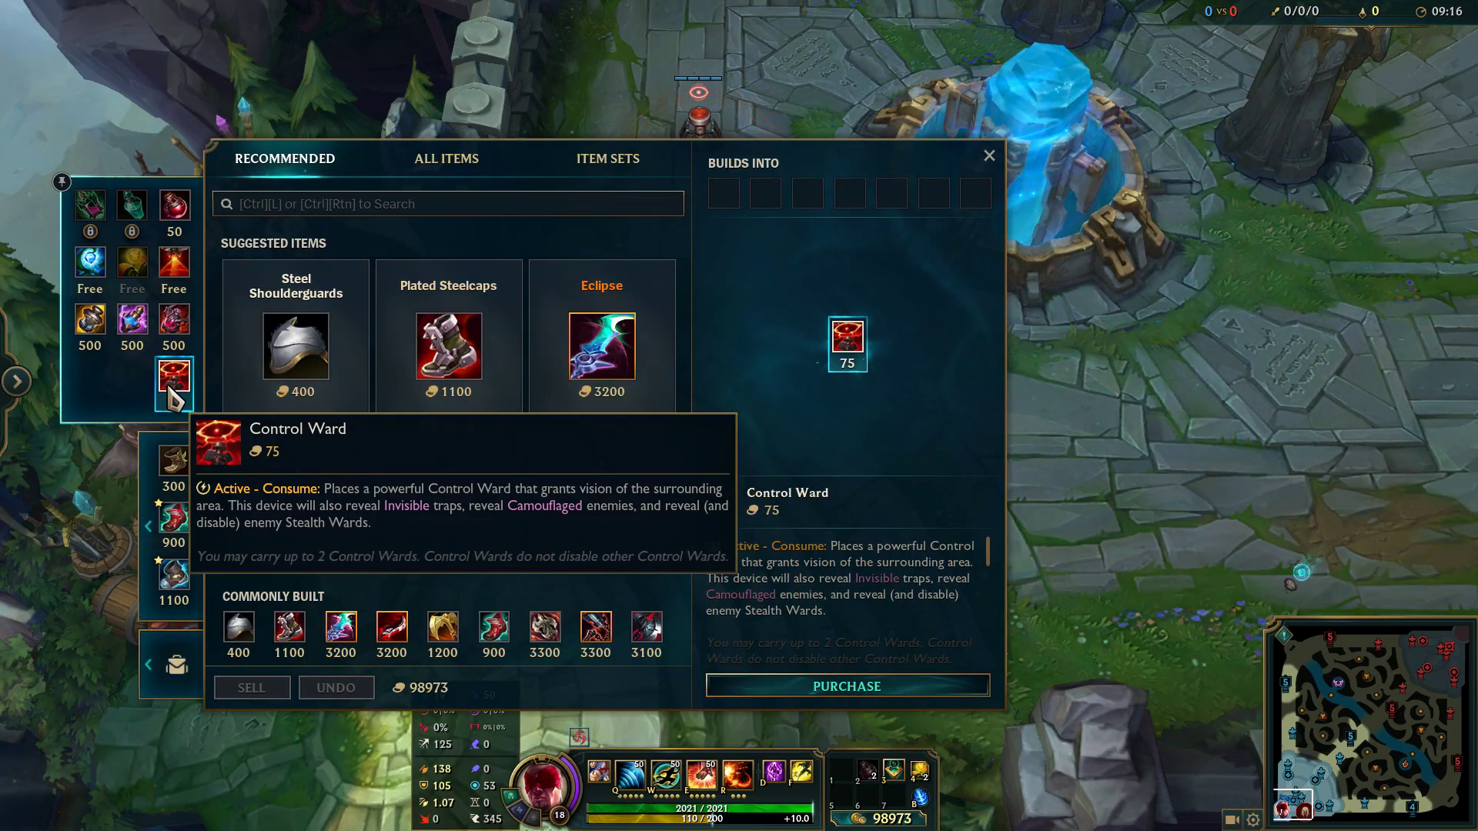
{"action": "right_click", "coordinate": [176, 396]}
{"action": "key", "text": "p"}
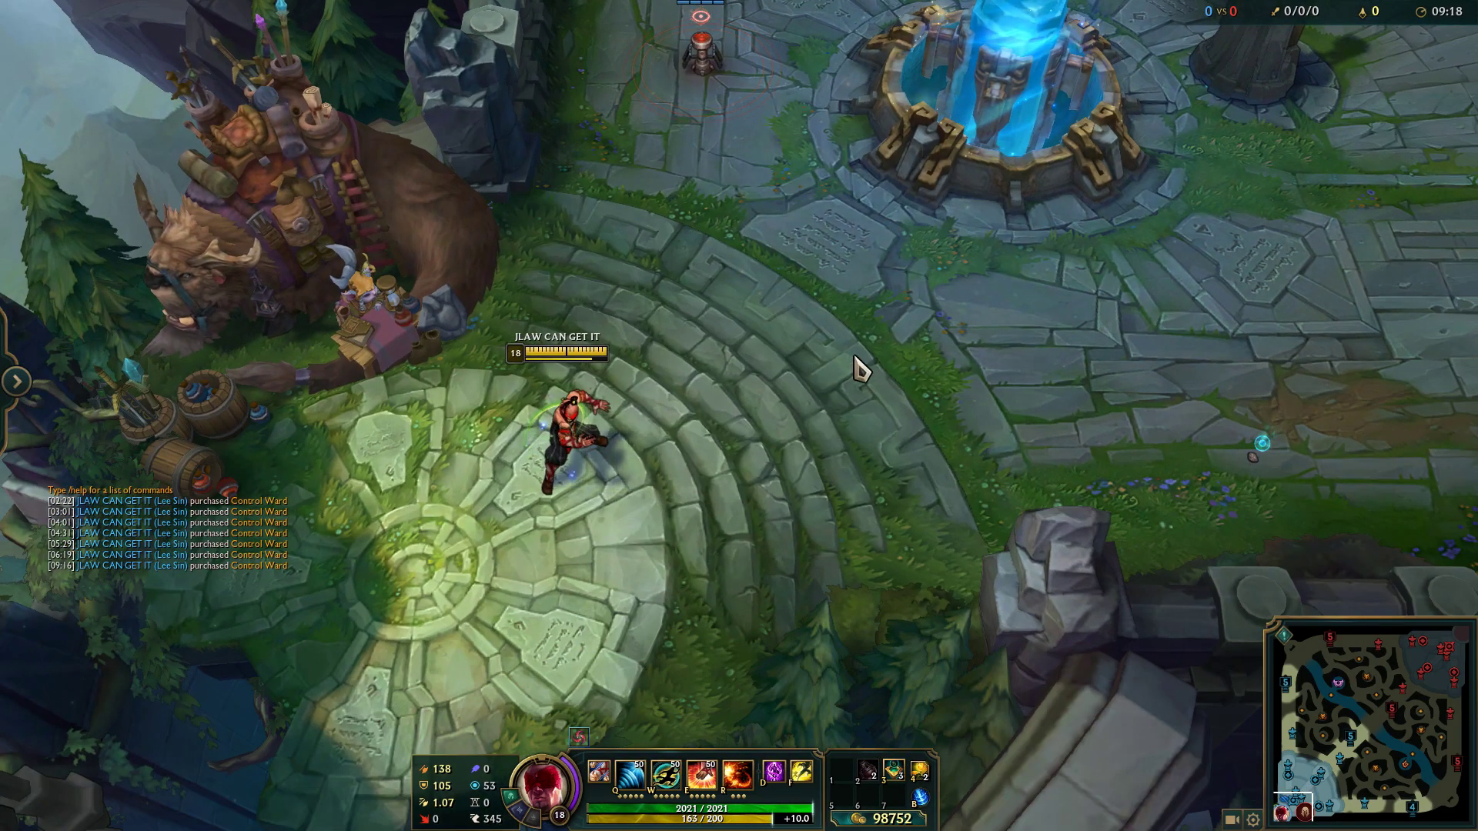
{"action": "key", "text": "4"}
{"action": "key", "text": "w"}
{"action": "right_click", "coordinate": [1210, 344]}
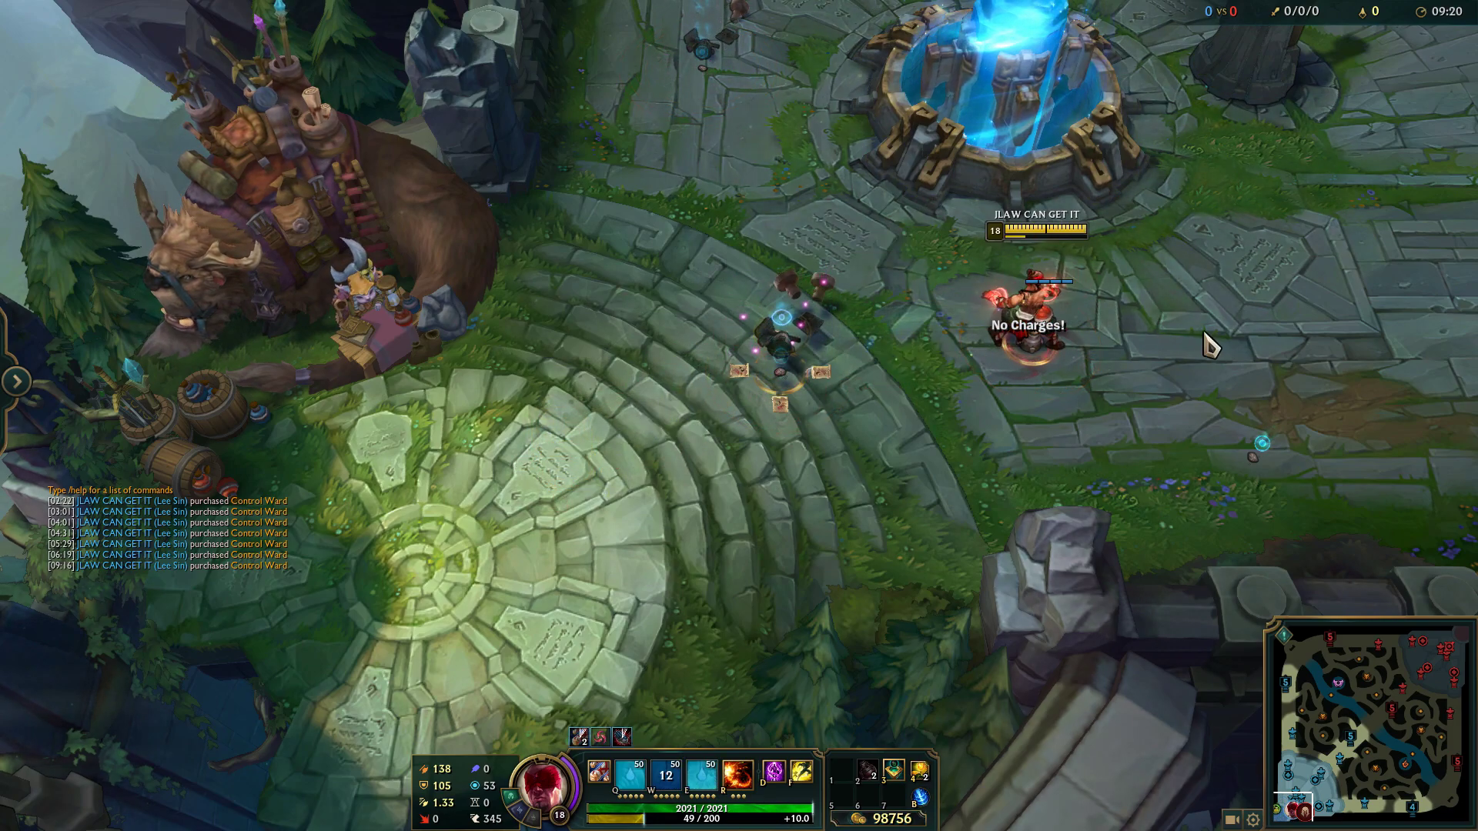
Buy more Control Wards, return to the dummy and Q-Q-R kick it away
{"action": "key", "text": "p"}
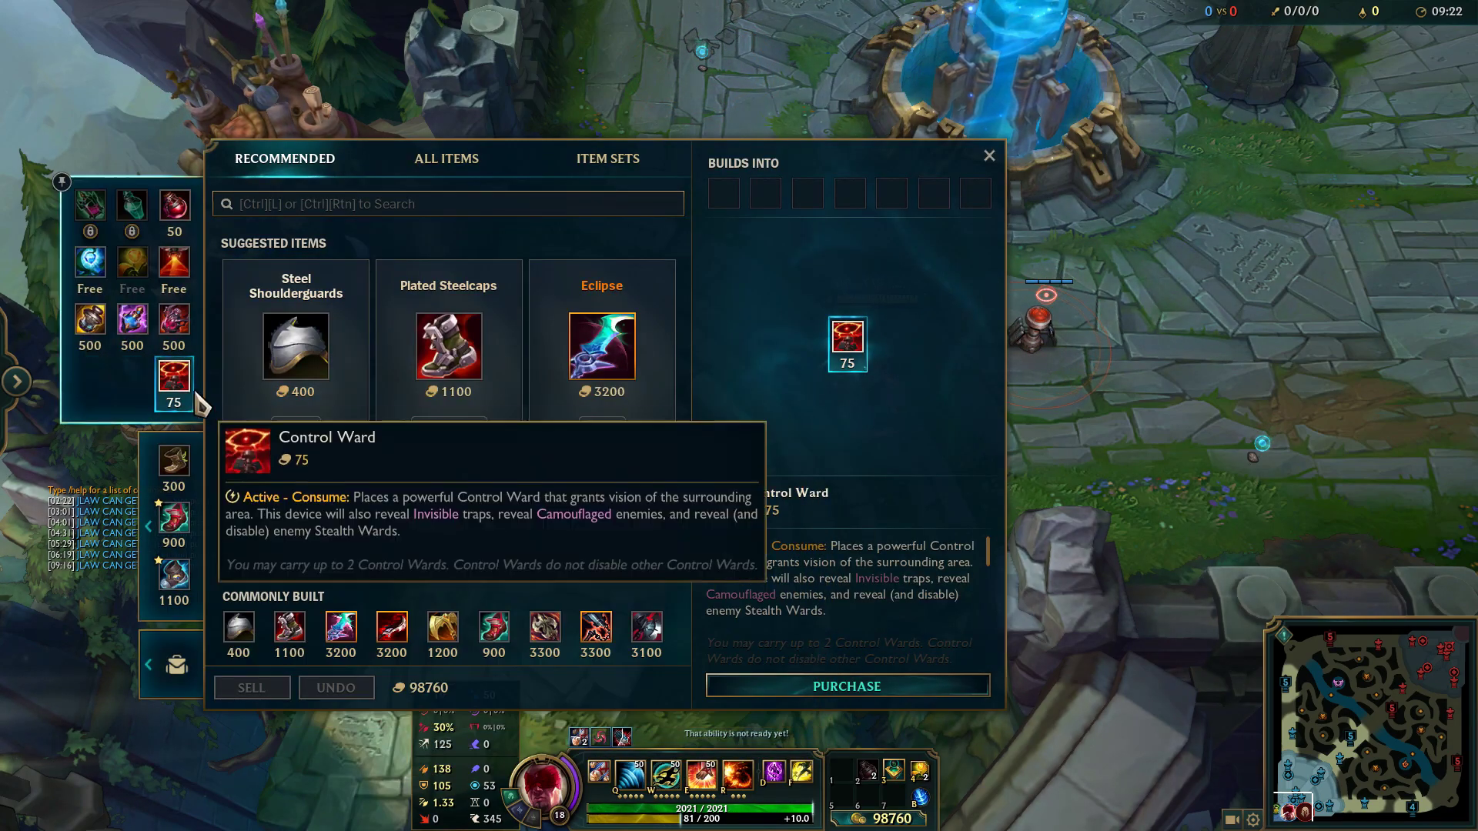
{"action": "right_click", "coordinate": [202, 402]}
{"action": "right_click", "coordinate": [202, 402]}
{"action": "key", "text": "p"}
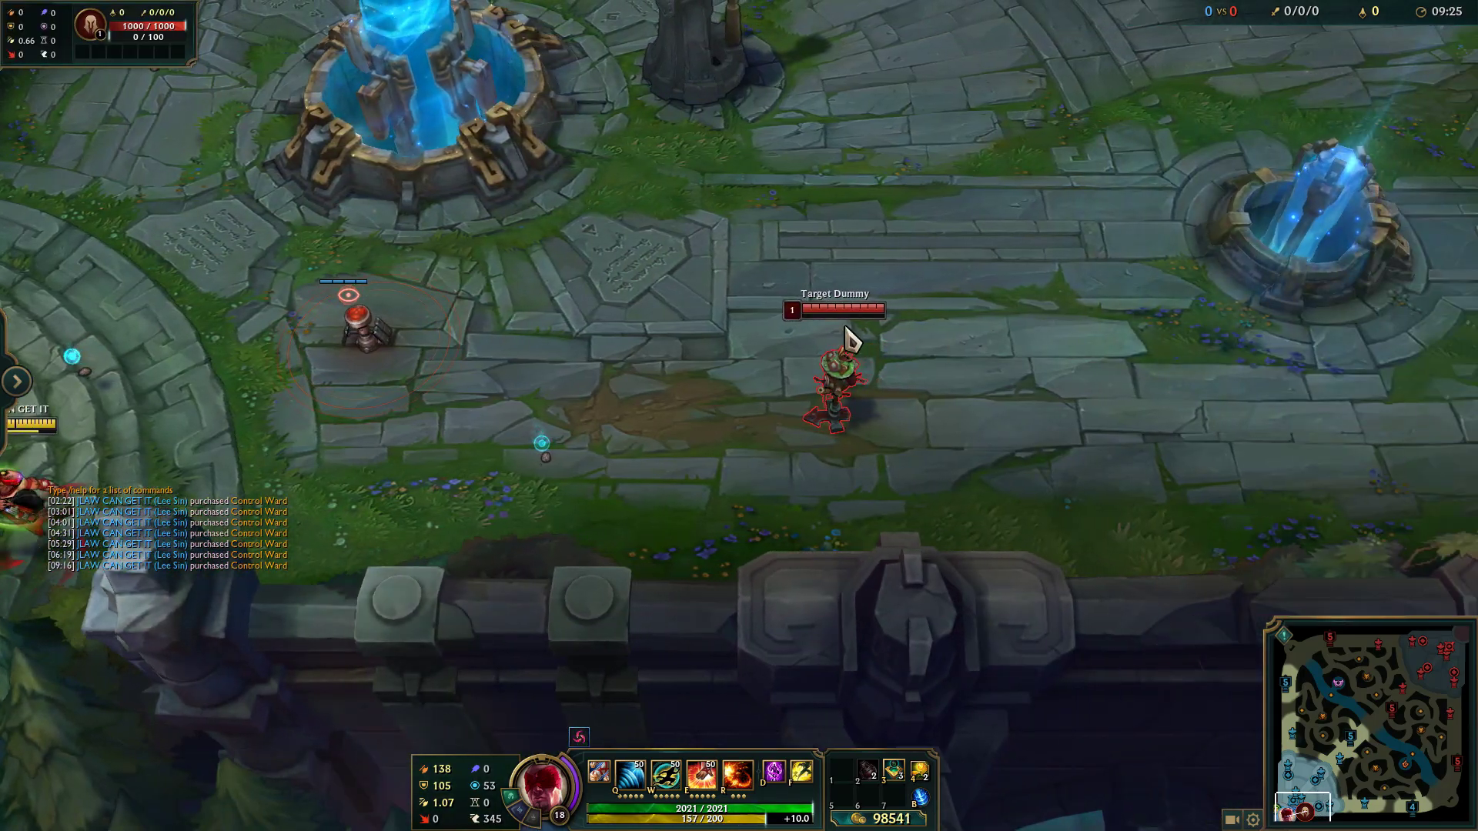
{"action": "right_click", "coordinate": [428, 498]}
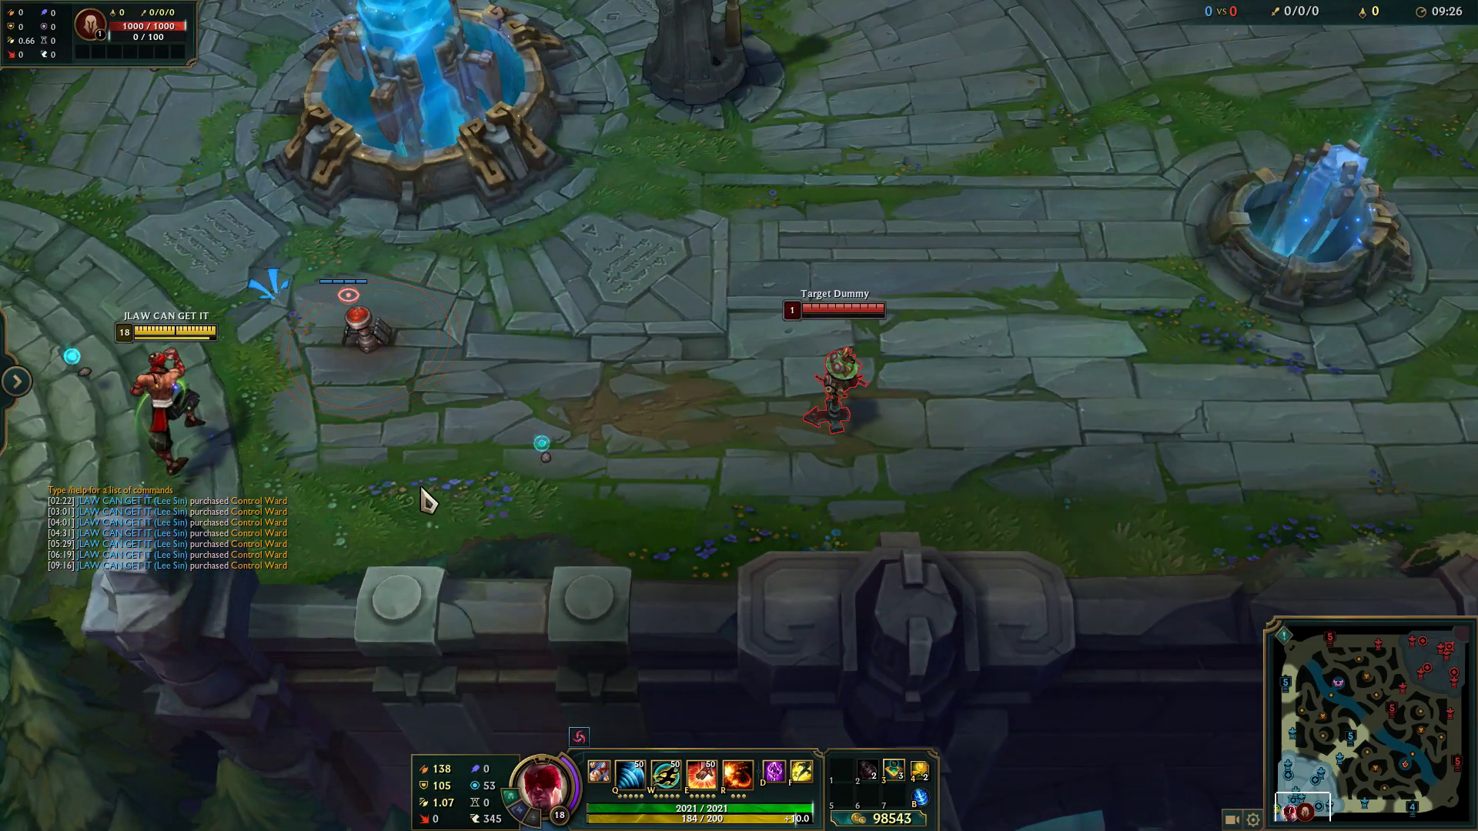
{"action": "right_click", "coordinate": [231, 283]}
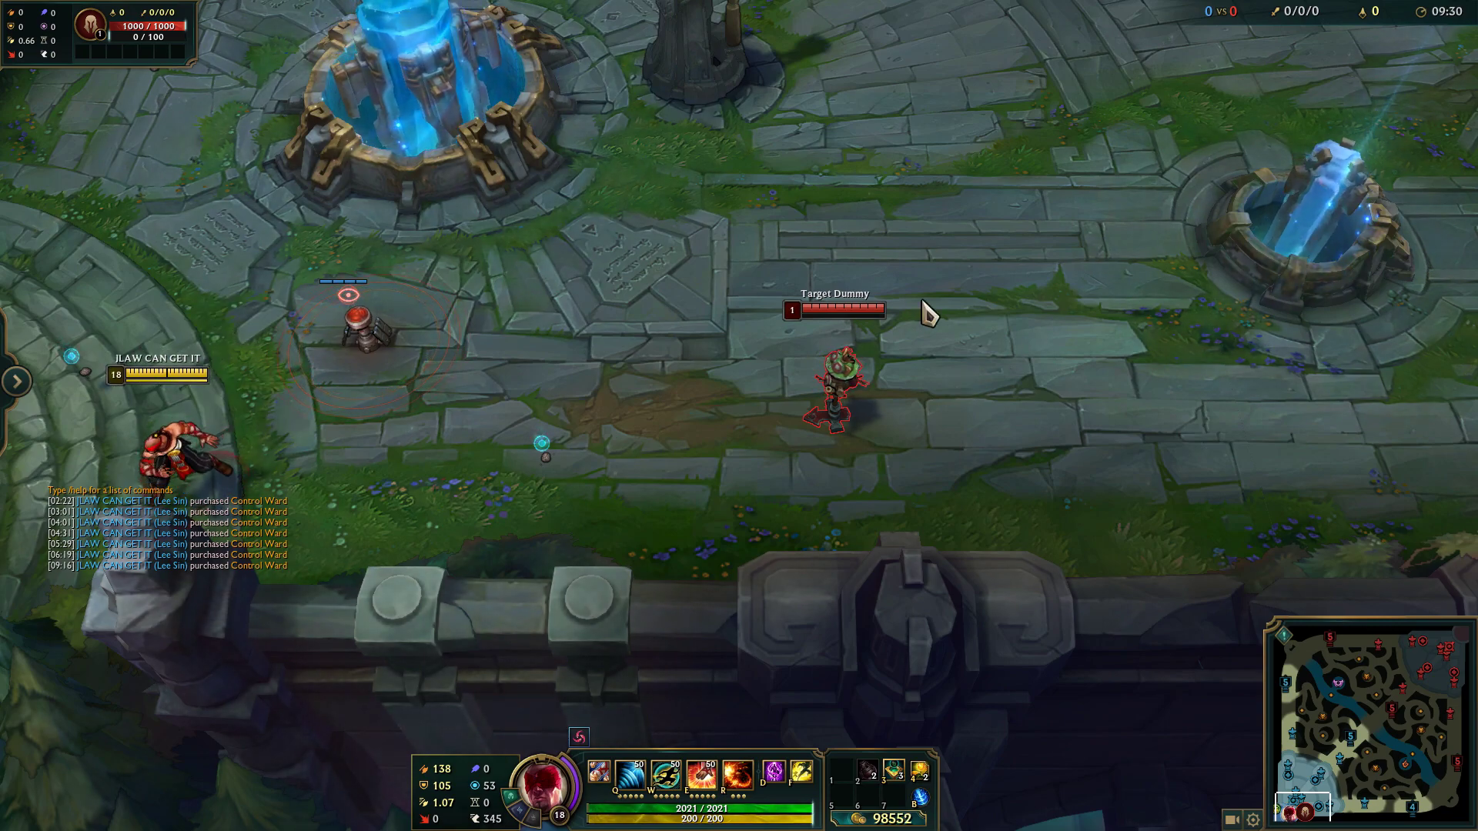
{"action": "key", "text": "q"}
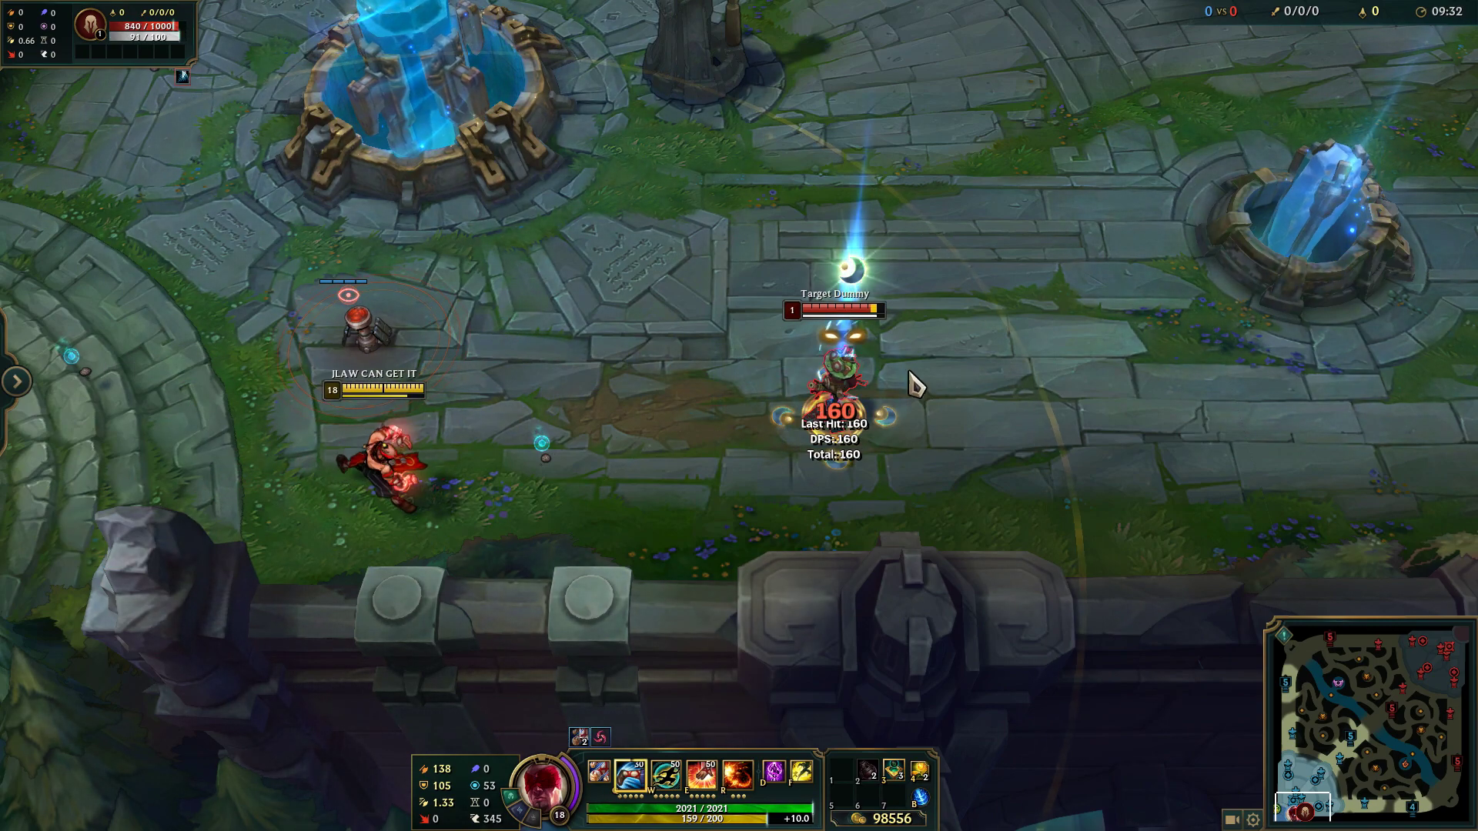
{"action": "key", "text": "q"}
{"action": "key", "text": "r"}
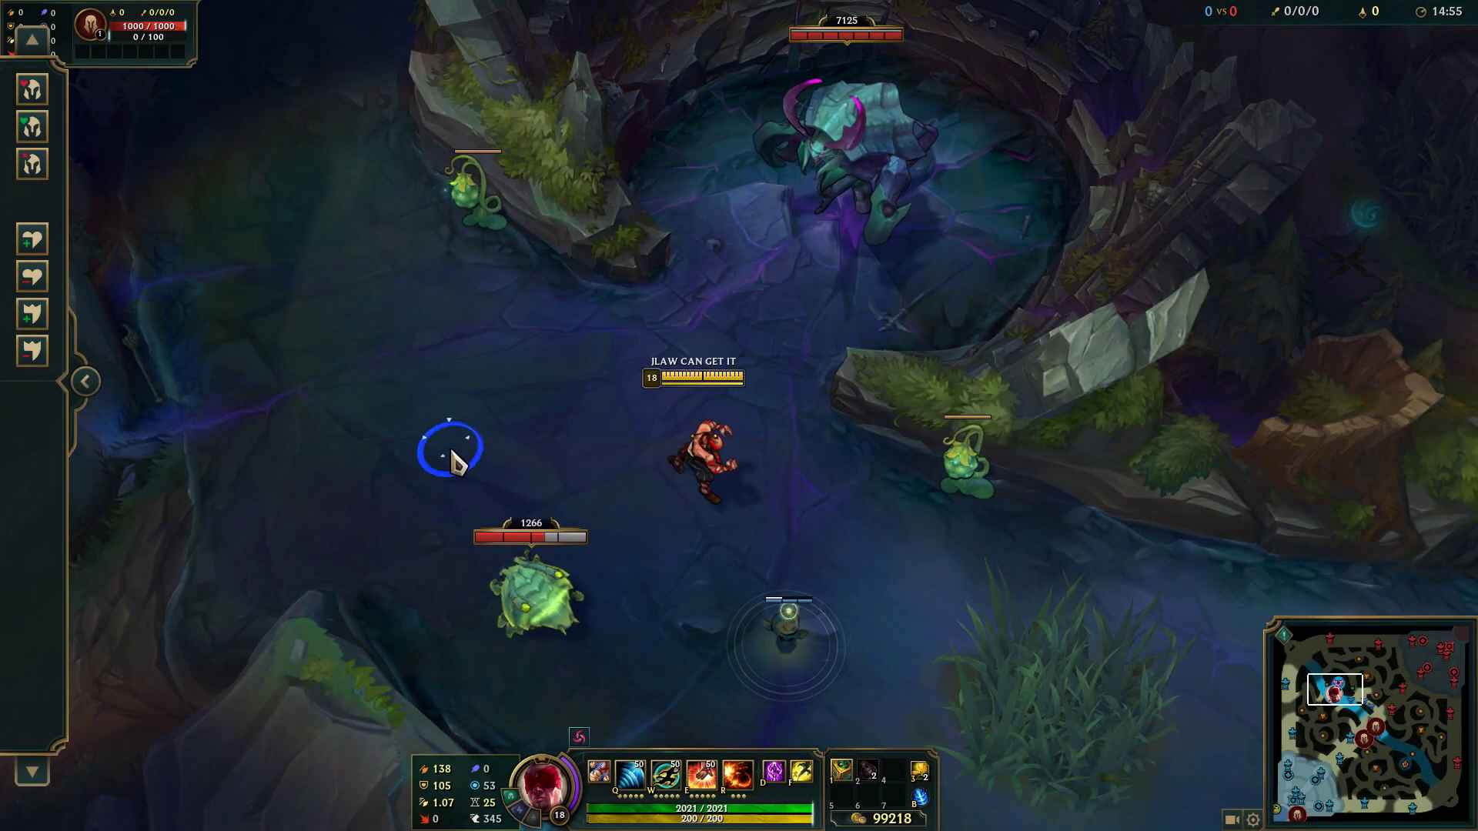
Ward-jump again with 4 then W and follow the scuttle crab through the river
{"action": "key", "text": "4"}
{"action": "key", "text": "w"}
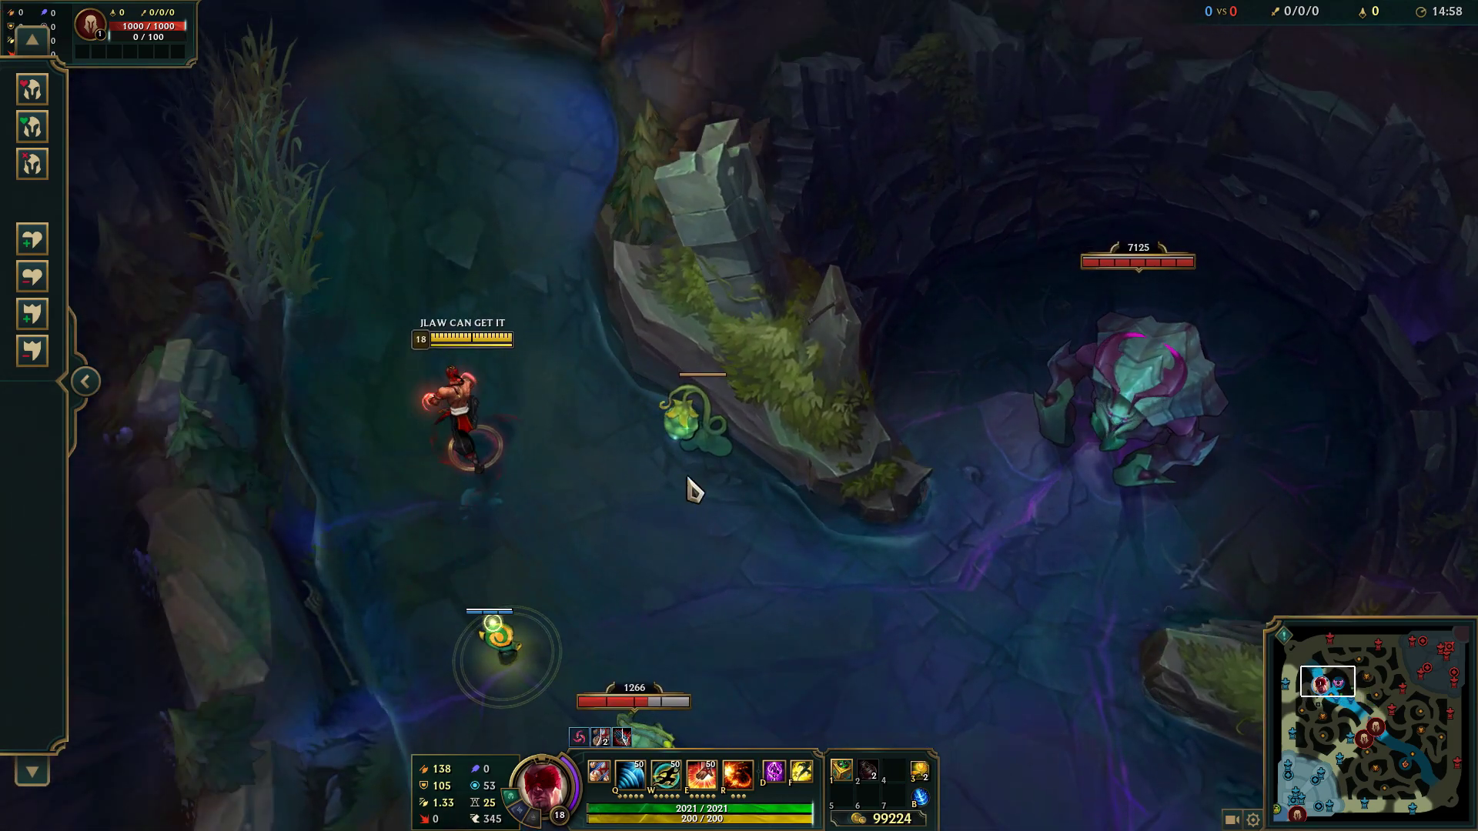
{"action": "right_click", "coordinate": [719, 455]}
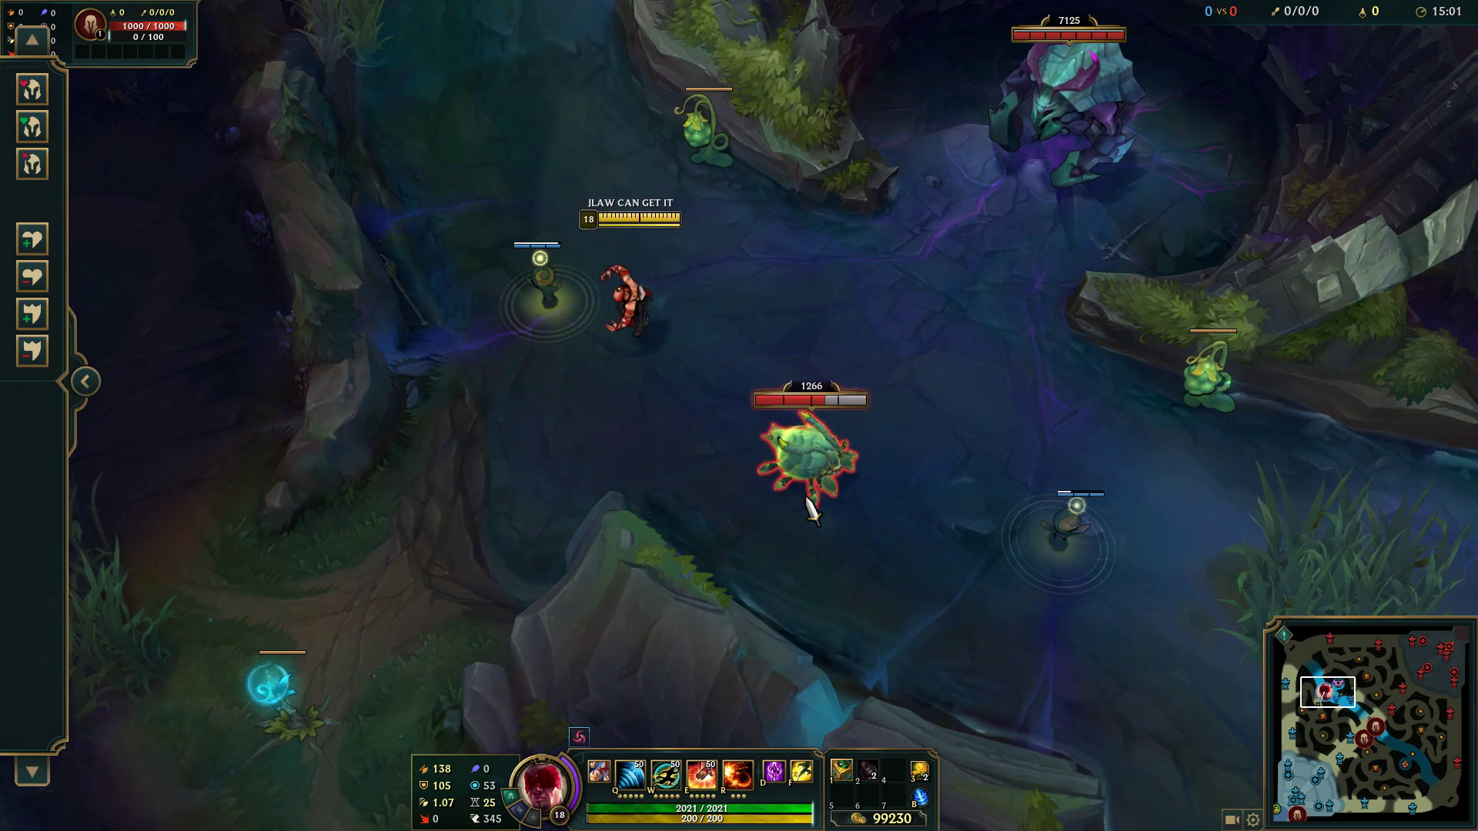
{"action": "right_click", "coordinate": [811, 508]}
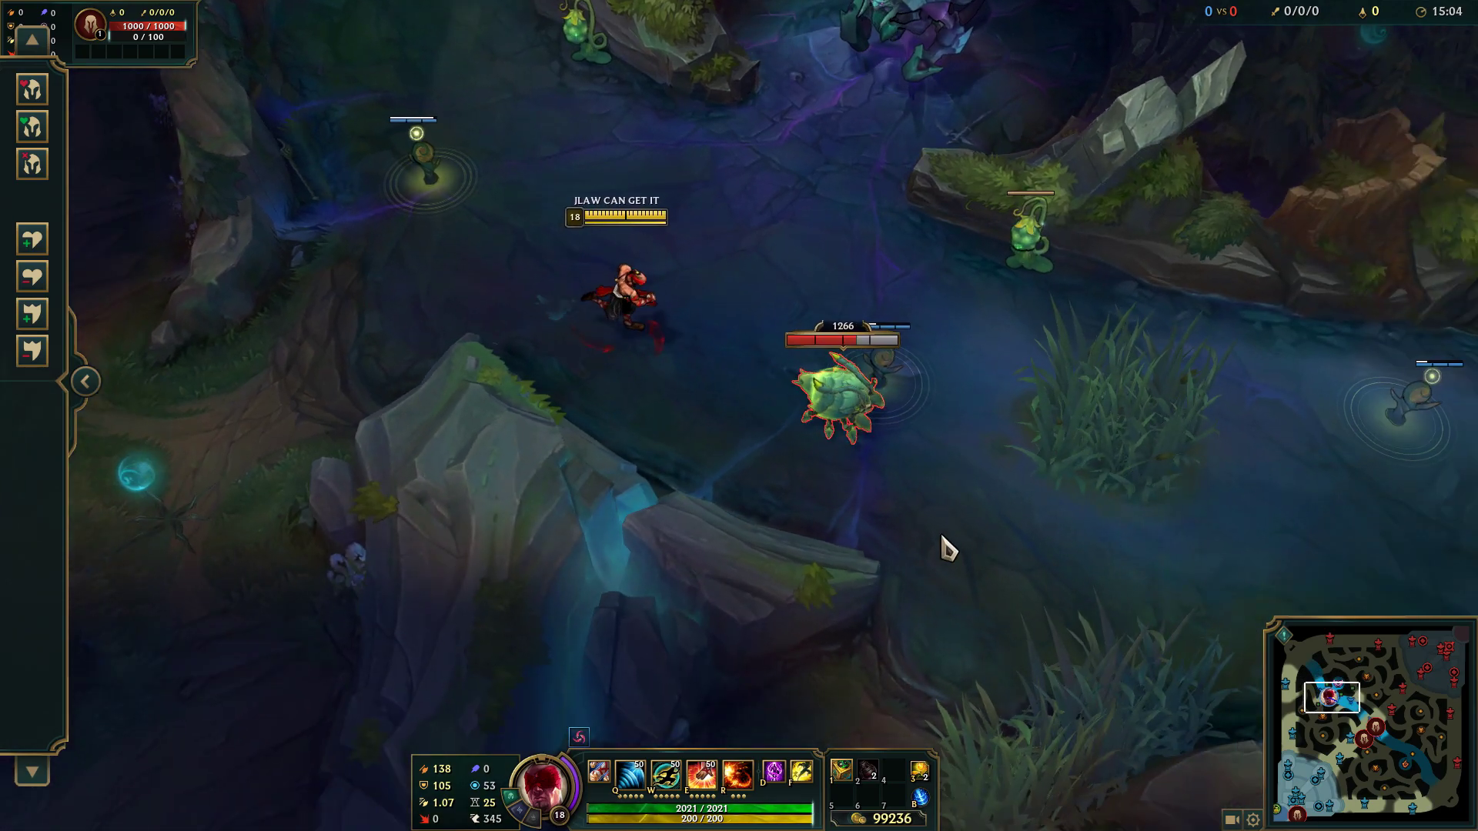
{"action": "right_click", "coordinate": [525, 260]}
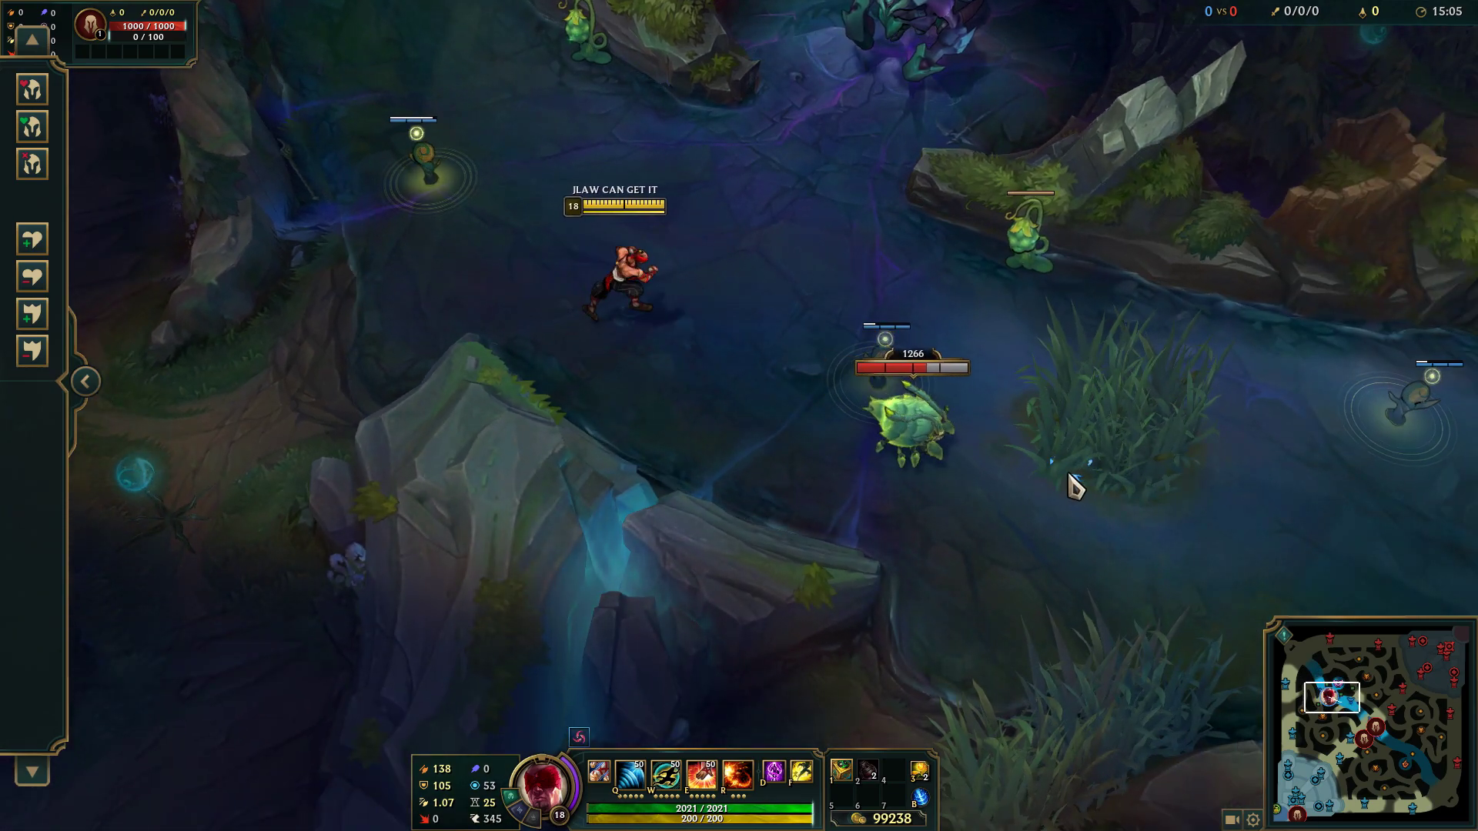